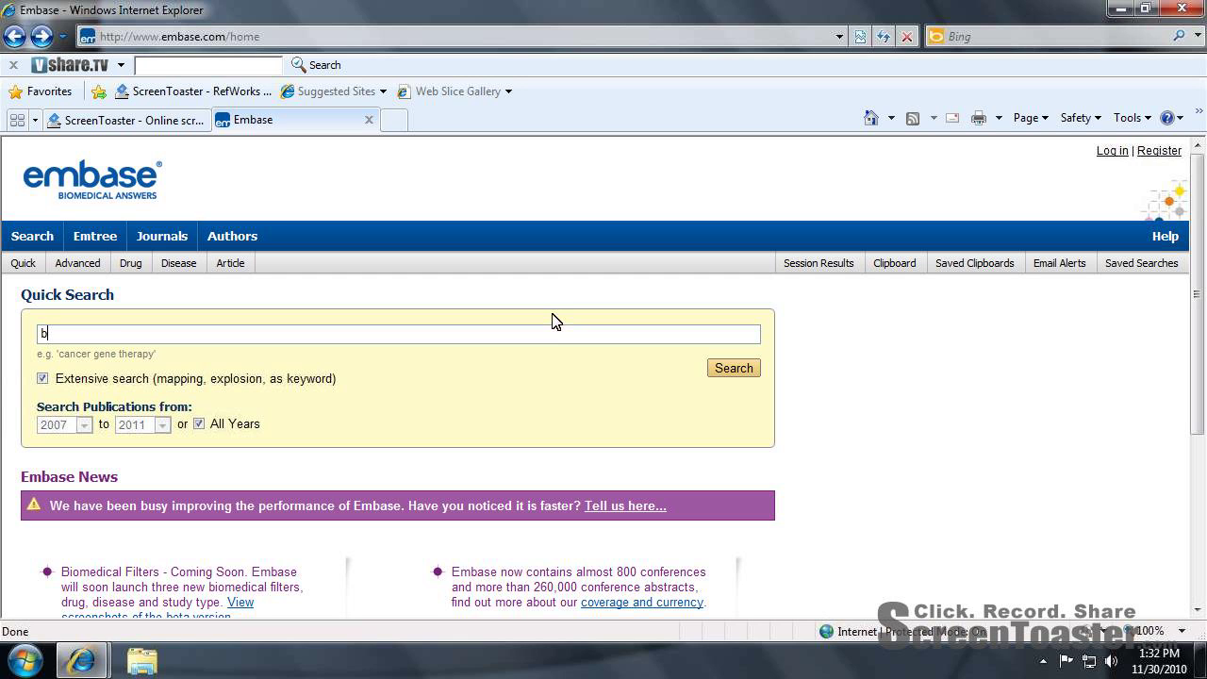
- Run a quick search for breastfeed* across all publication years with extensive search on
text(east)
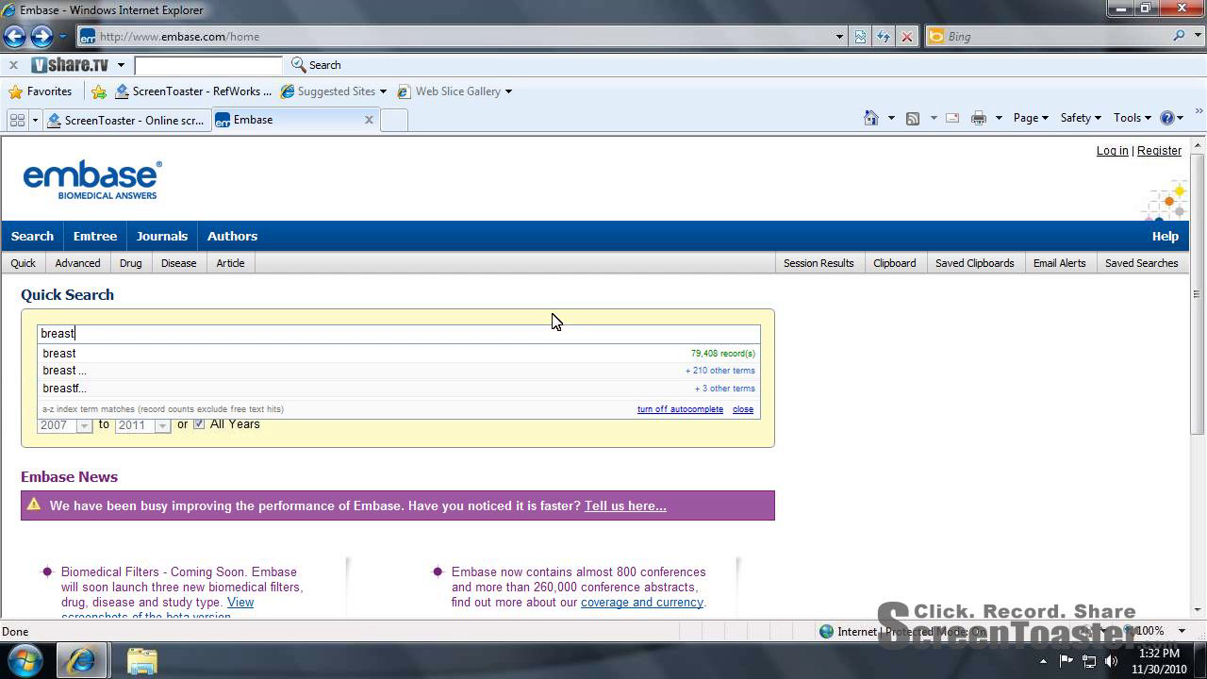
text(fee)
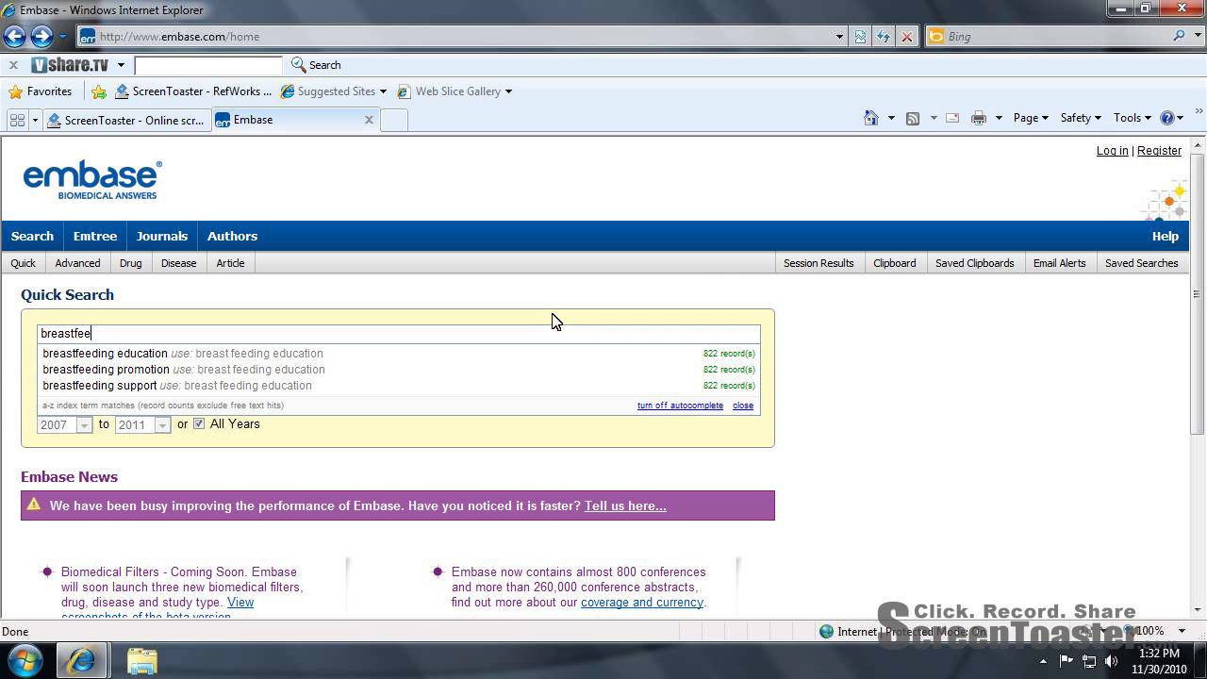
text(d*)
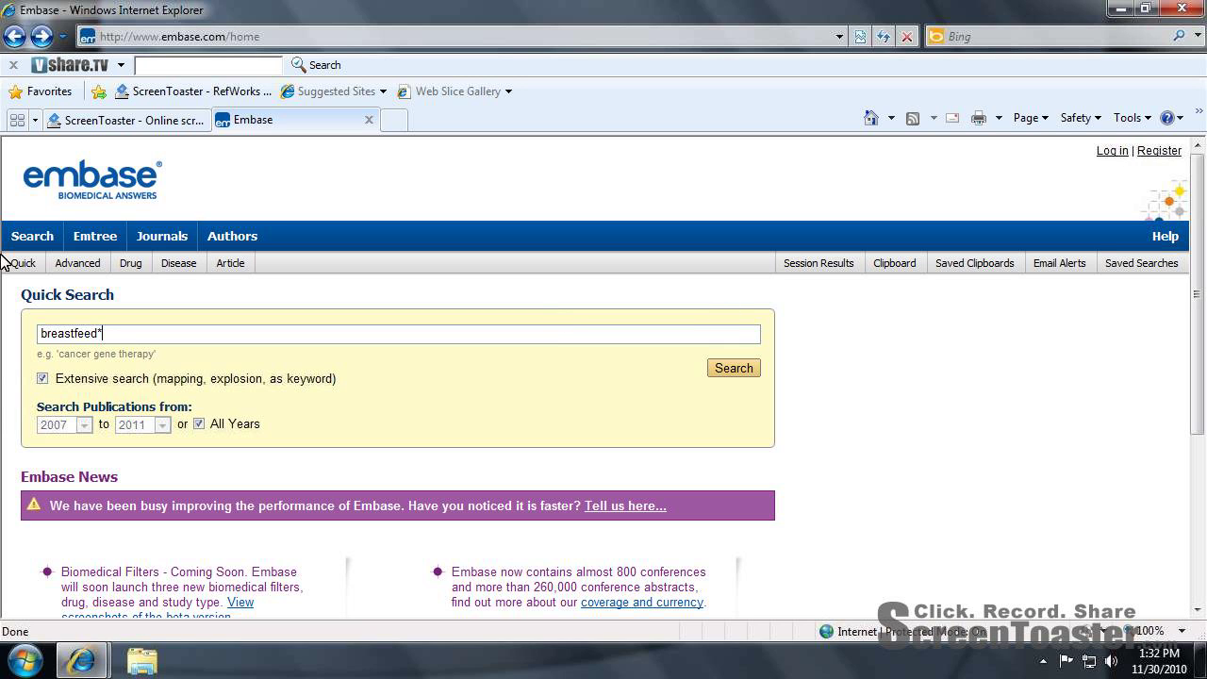
click(728, 374)
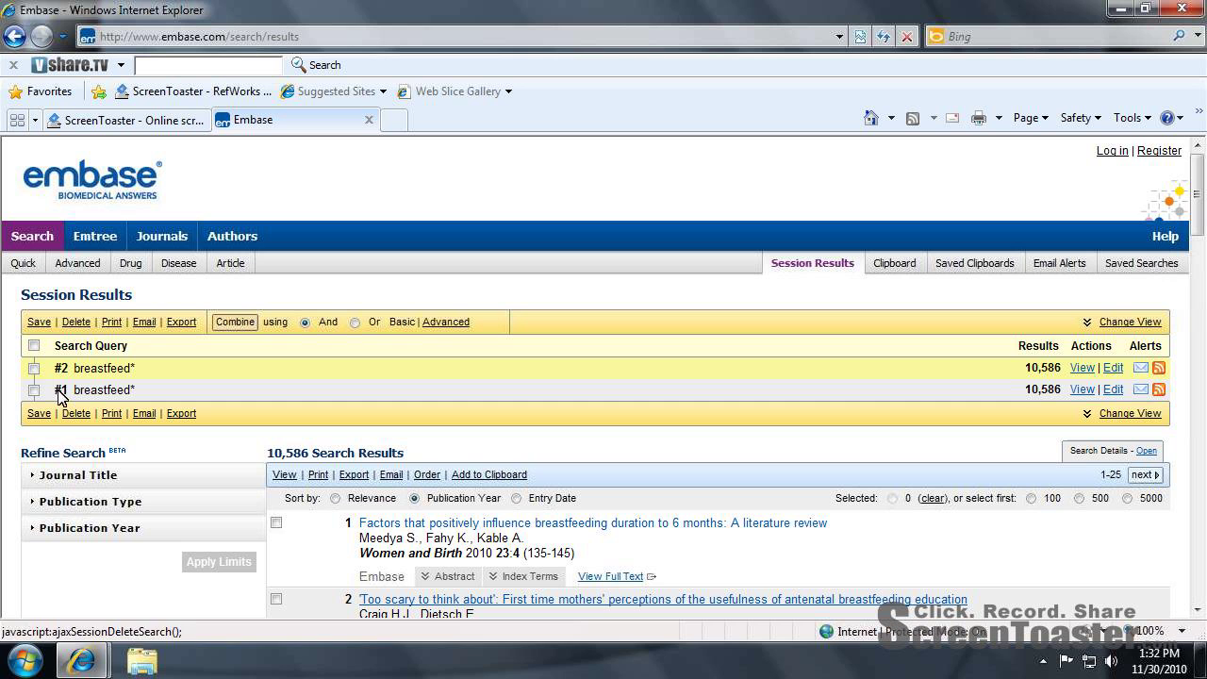
- Delete the duplicate breastfeed* search #2 from the session results
click(34, 368)
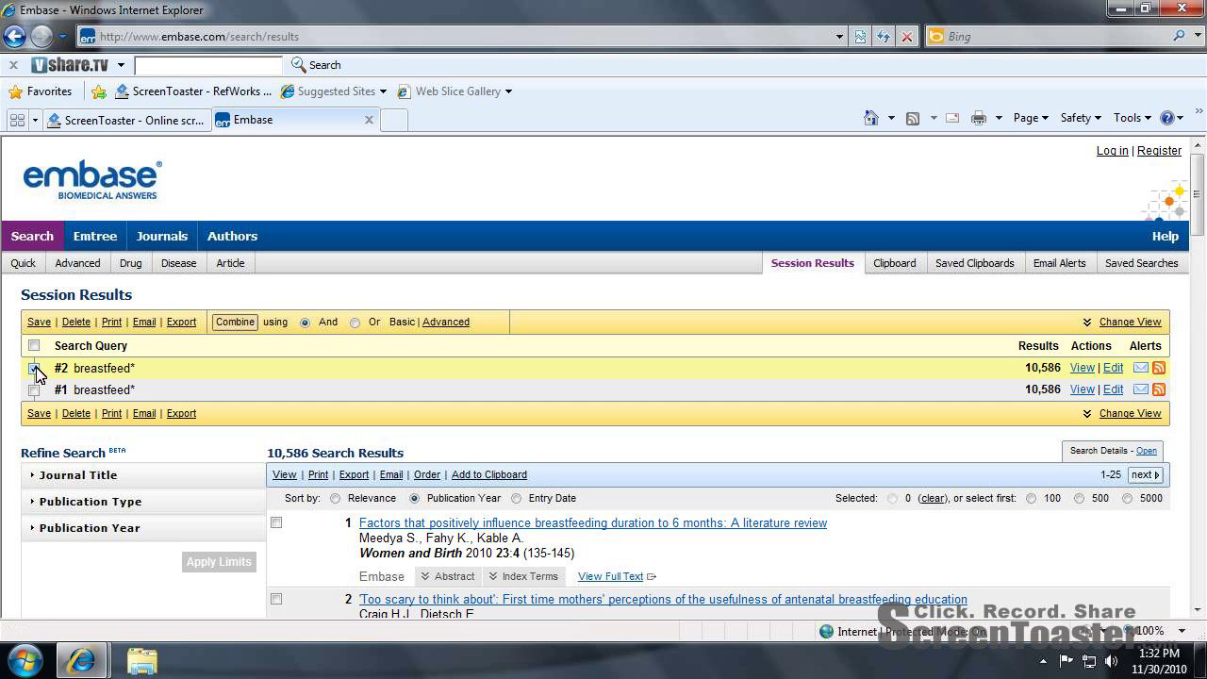
click(76, 323)
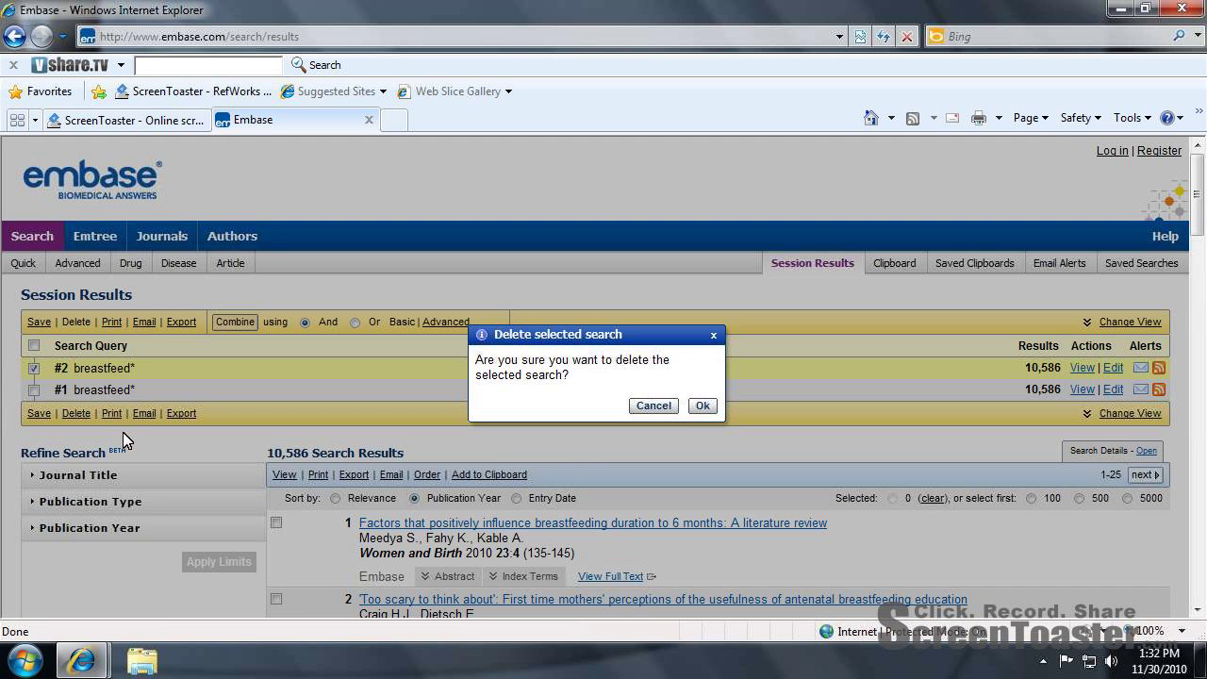
click(652, 406)
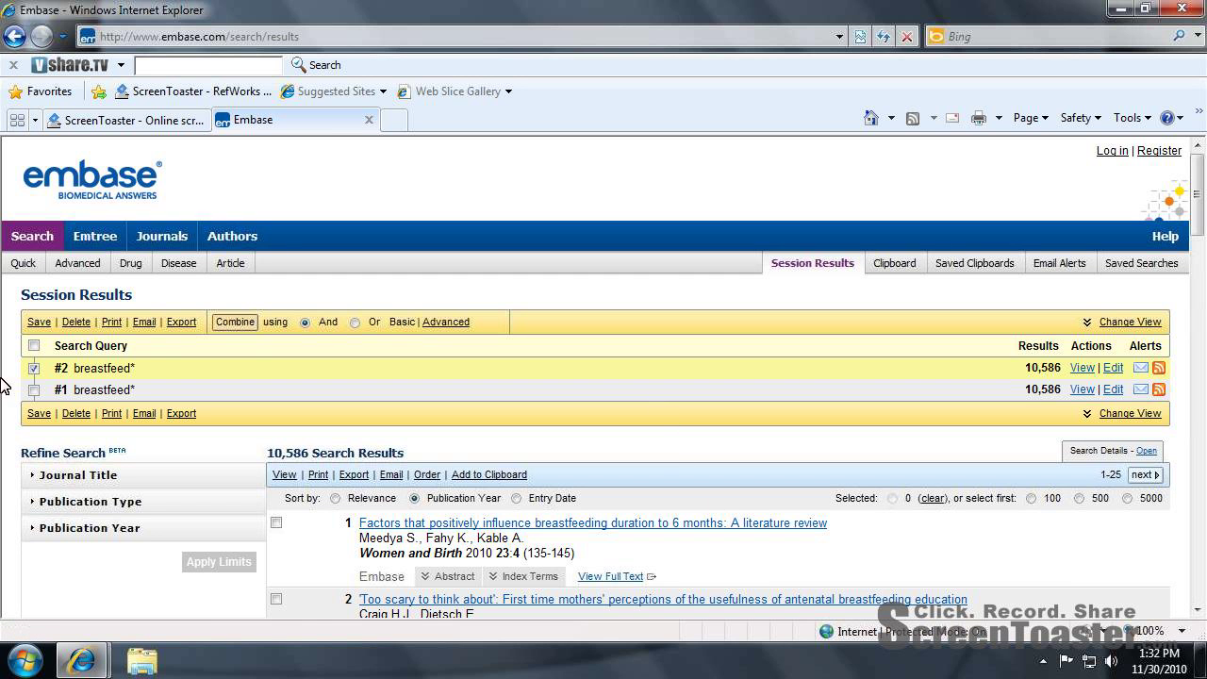
click(81, 323)
click(701, 406)
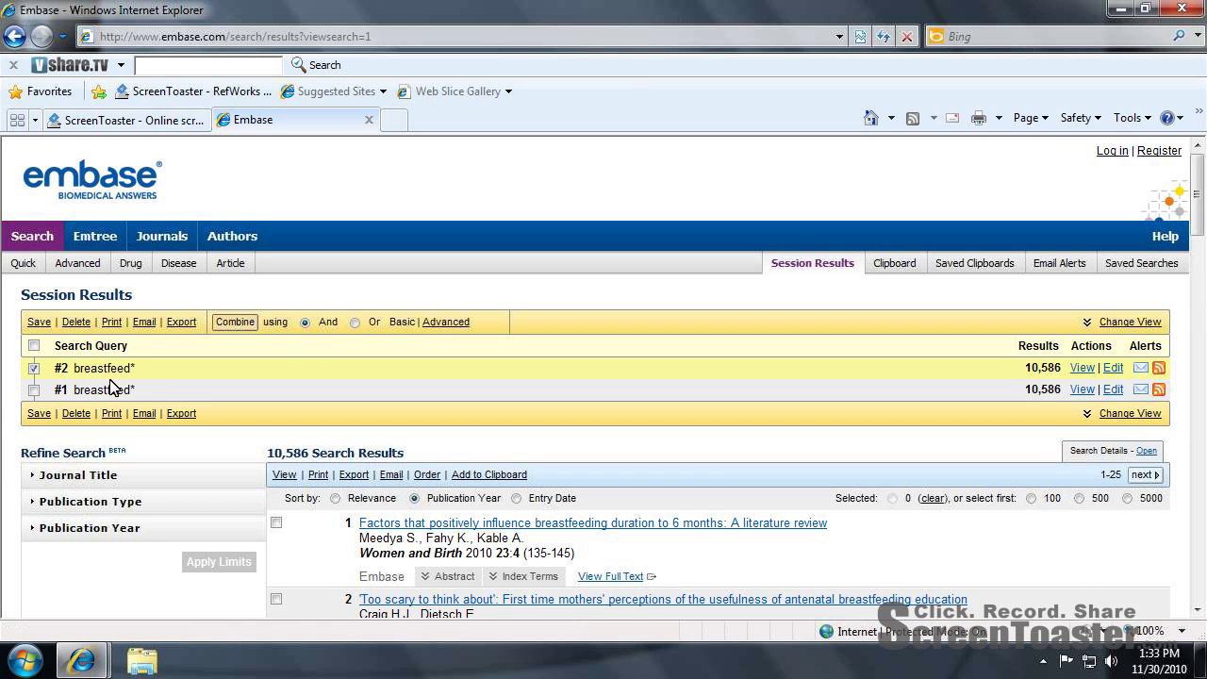
- Run a new quick search for the suggested index term contraception across all years
click(36, 240)
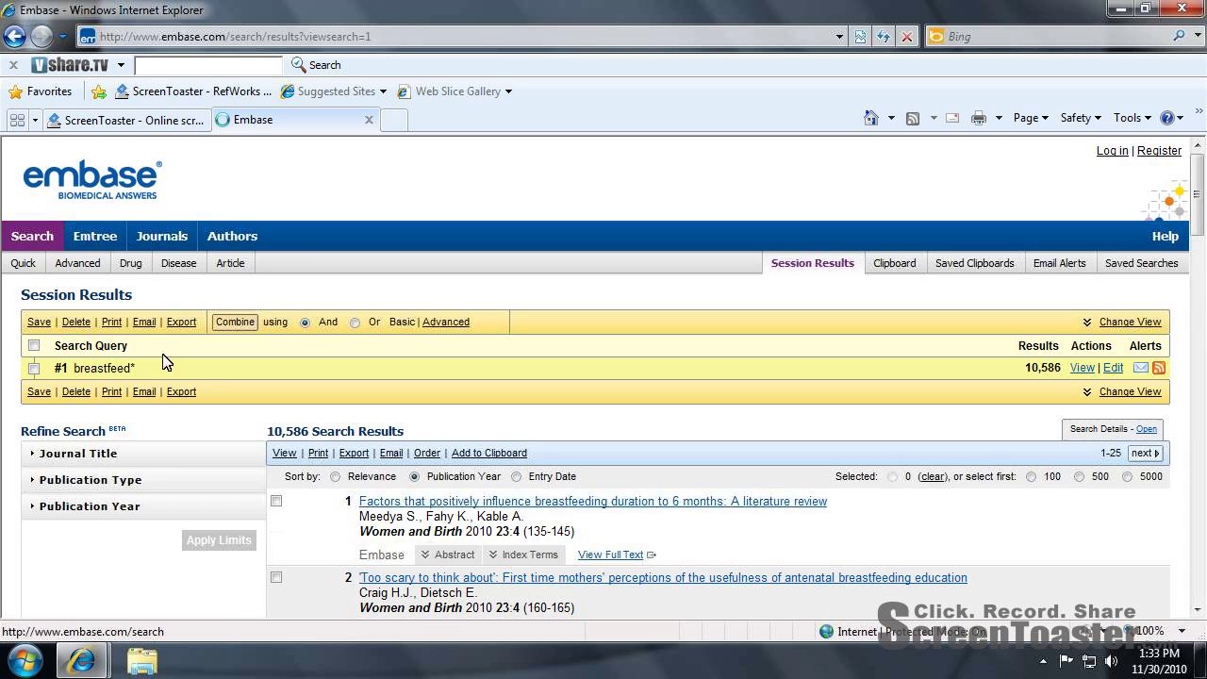
click(176, 337)
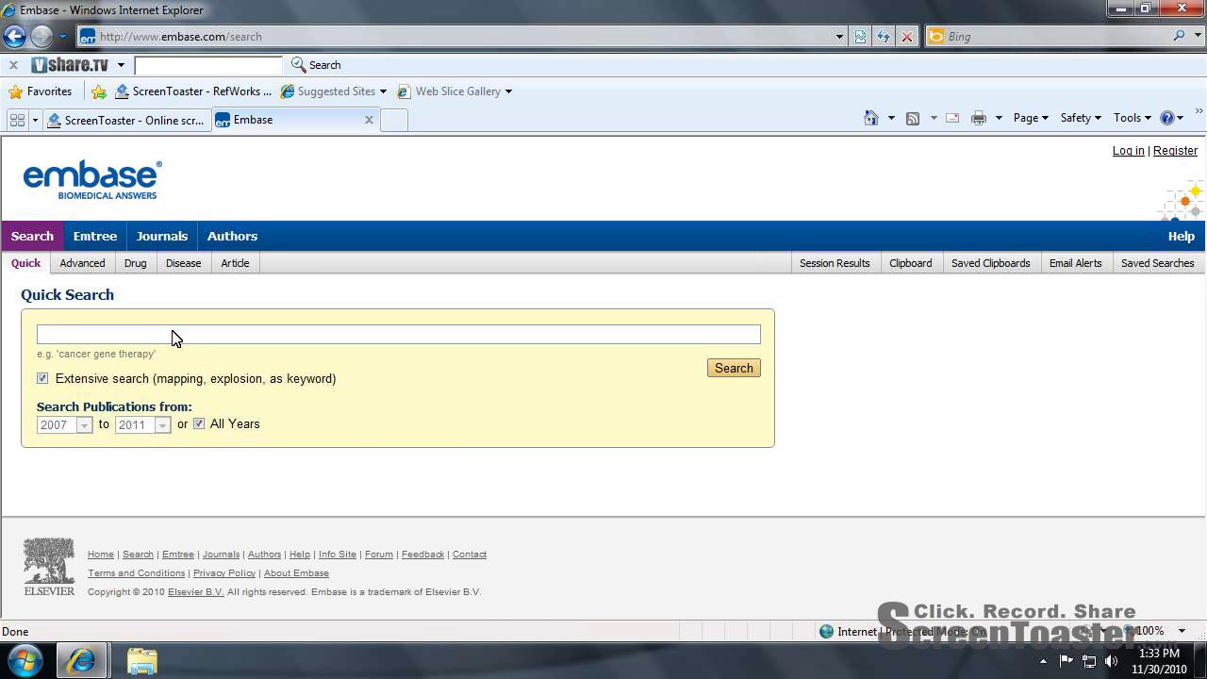
text(contracep)
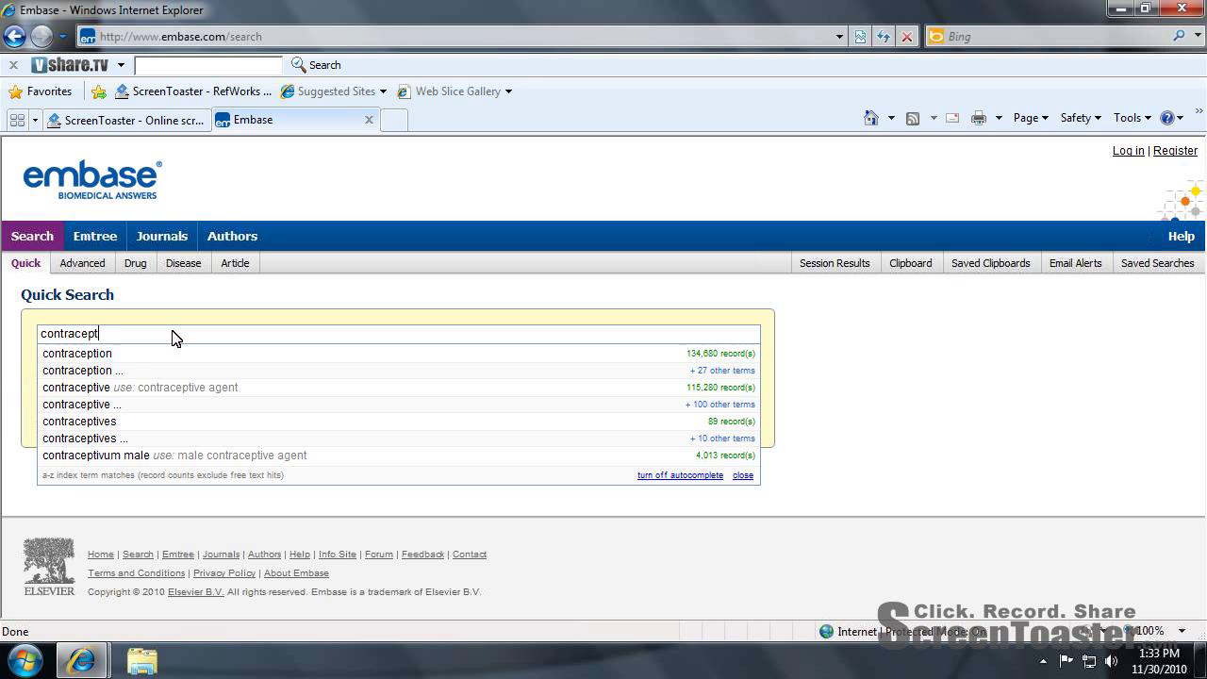
text(t)
key(Down)
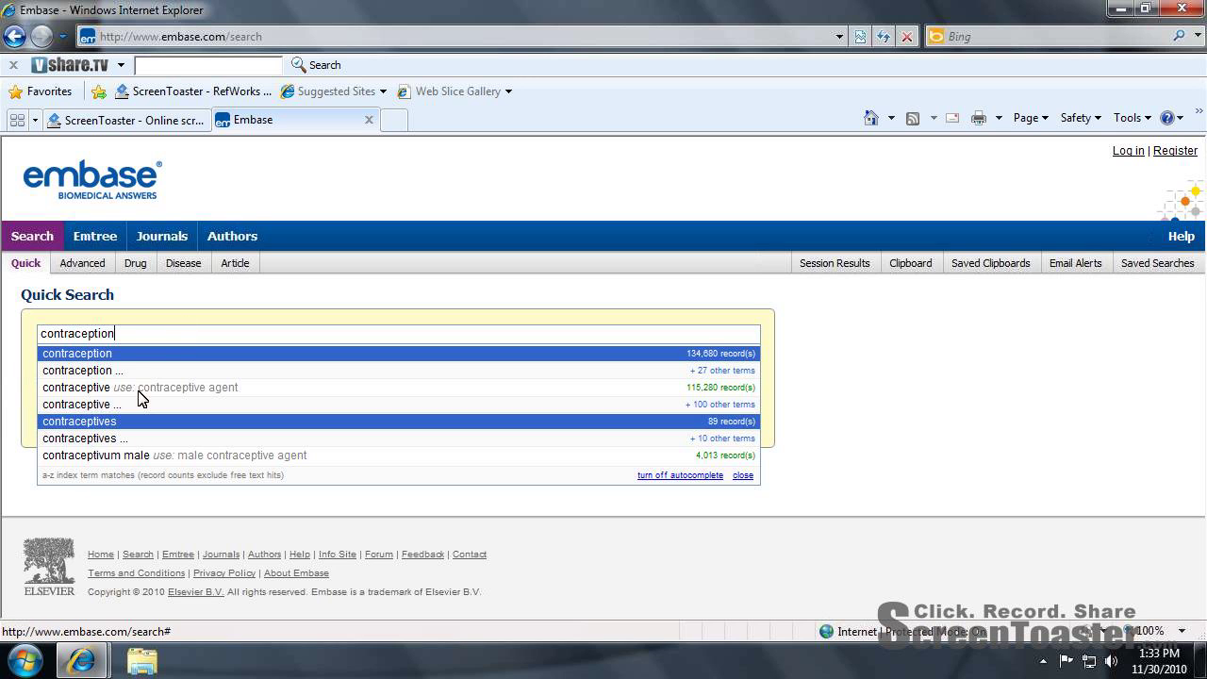
click(139, 355)
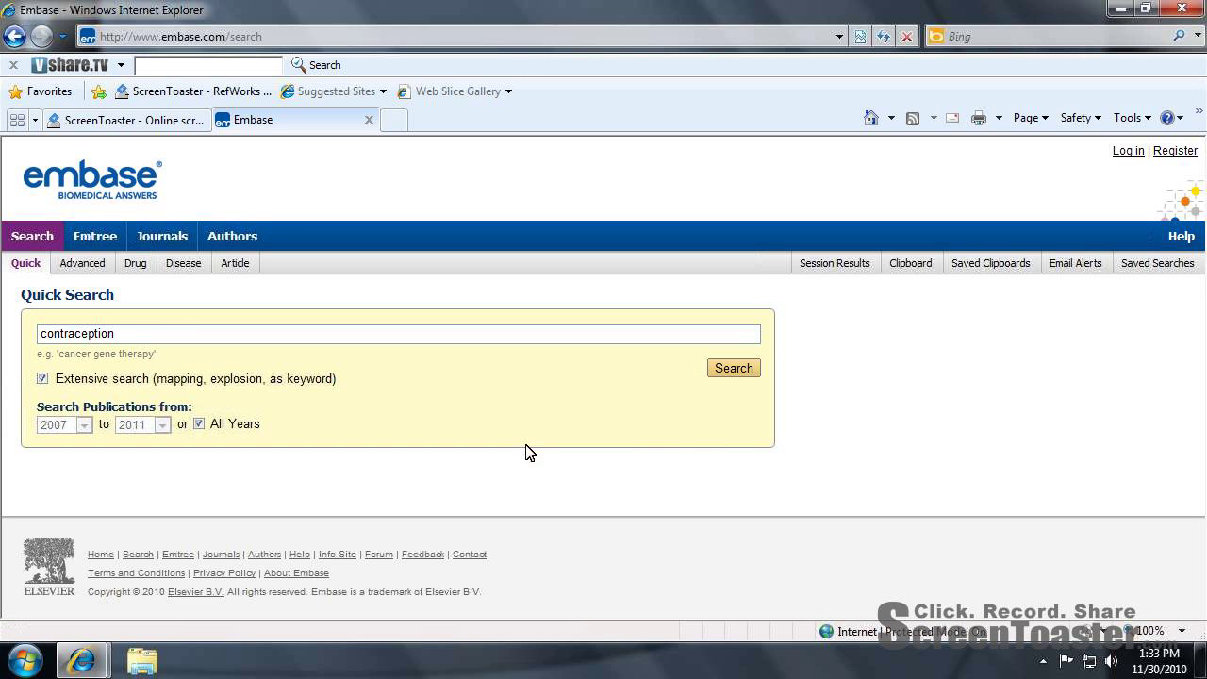
click(734, 368)
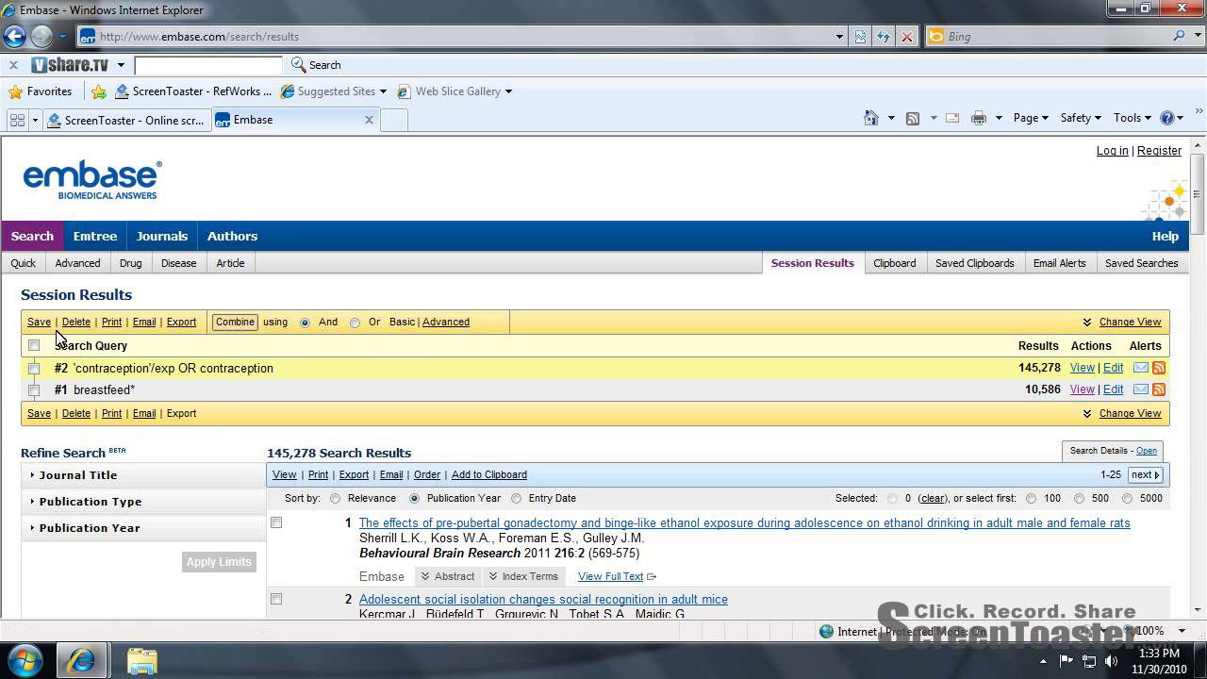
- Run another quick search for the suggested index term milk across all years
click(32, 236)
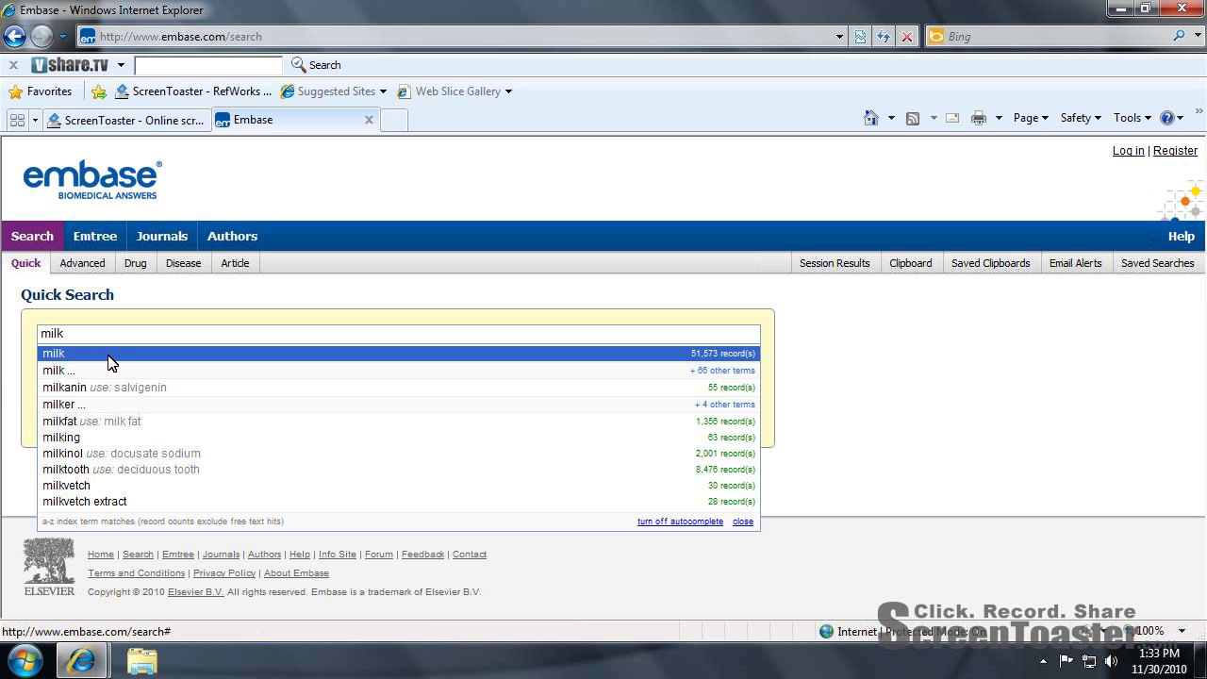
click(108, 361)
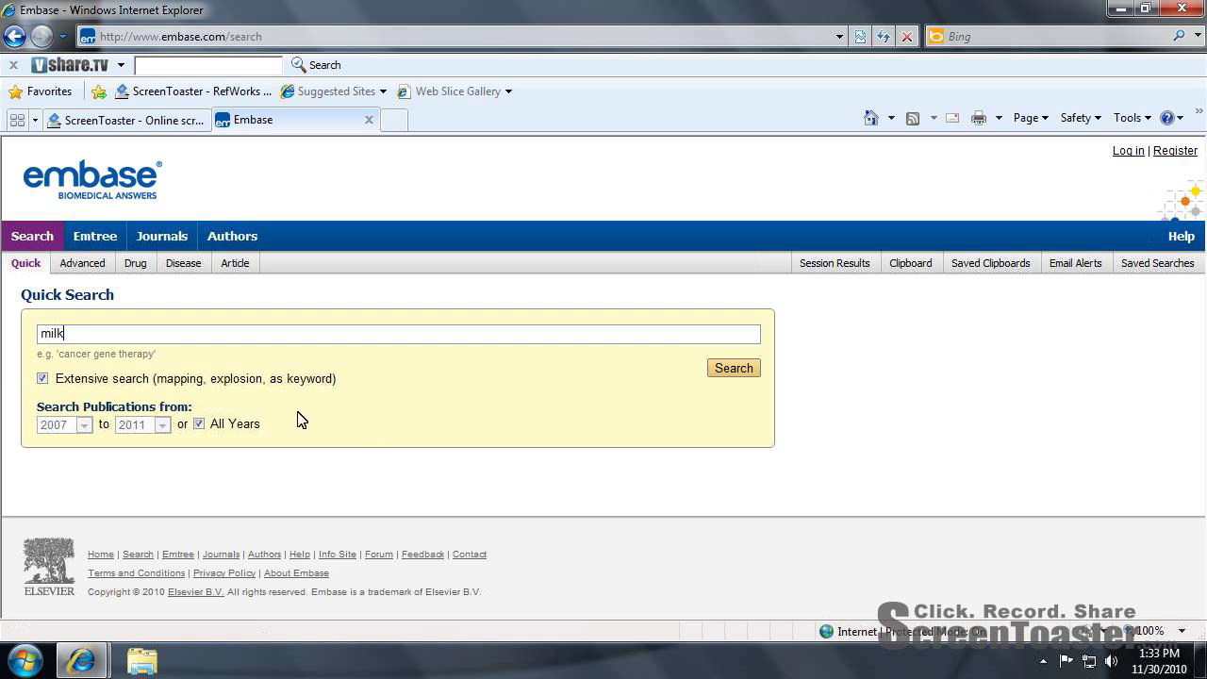
click(742, 369)
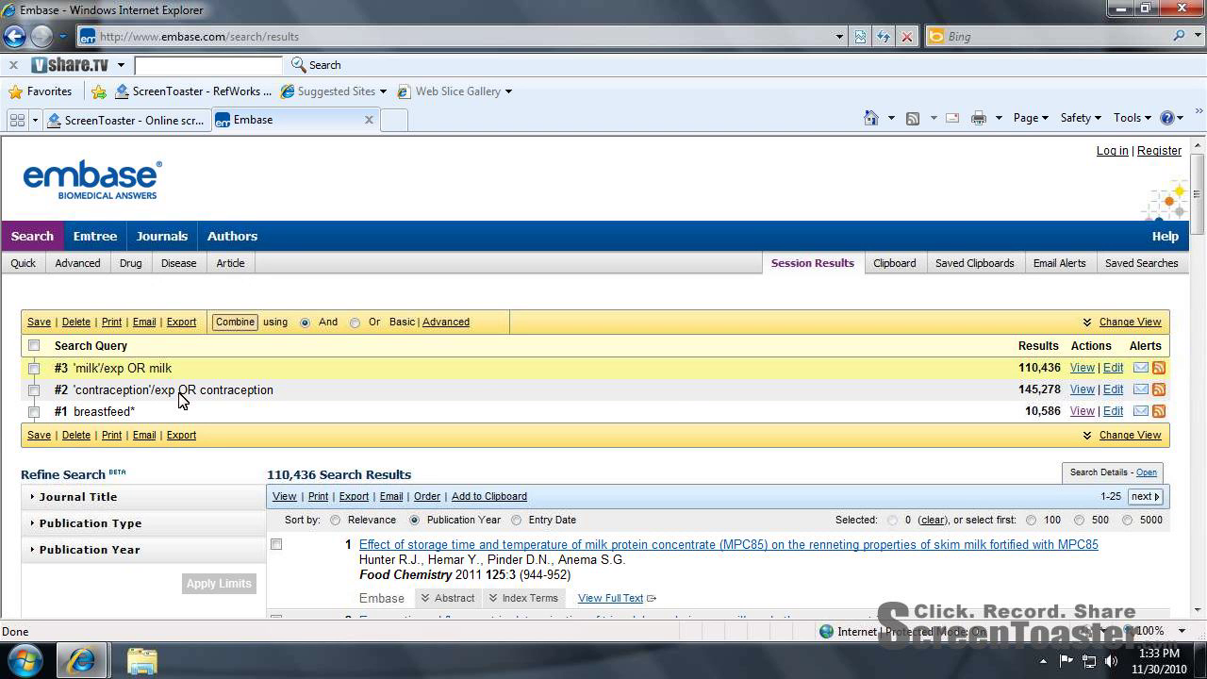
- Combine the milk, contraception and breastfeed* searches in the session results using And
click(36, 348)
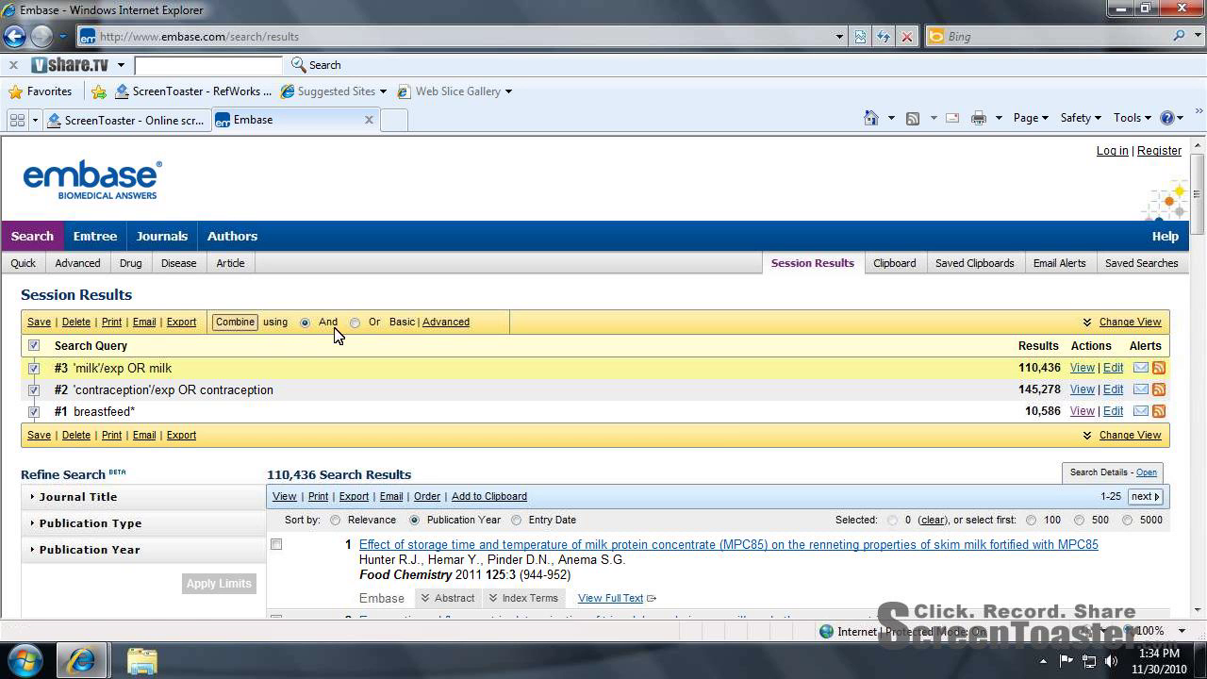
click(235, 323)
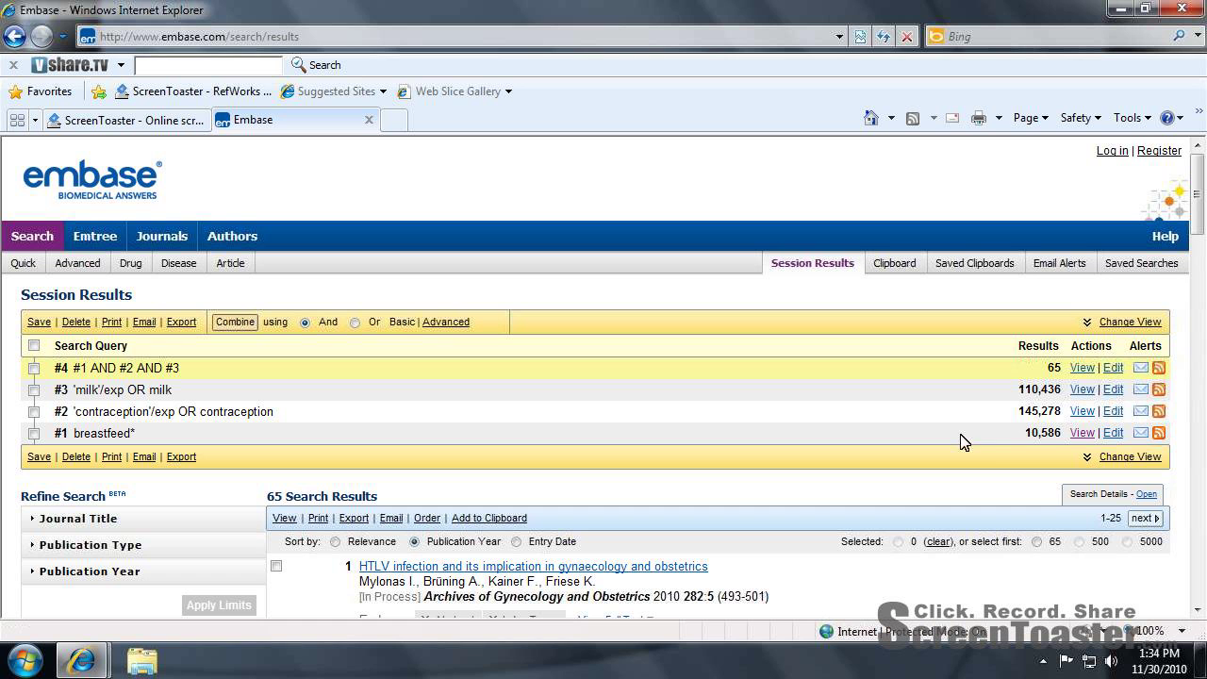
- Examine the publication year breakdown of the combined results, extending the year list back to 1995 and shortening it to 2001
scroll(208, 491, down, 2)
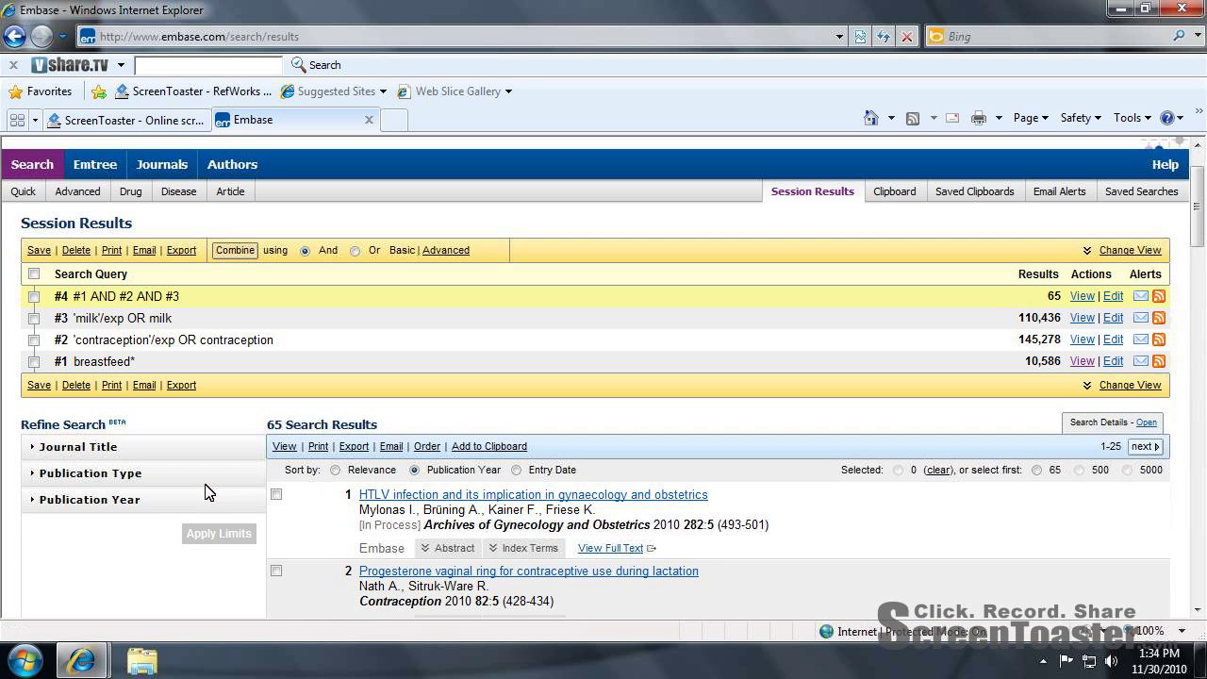
scroll(208, 491, down, 2)
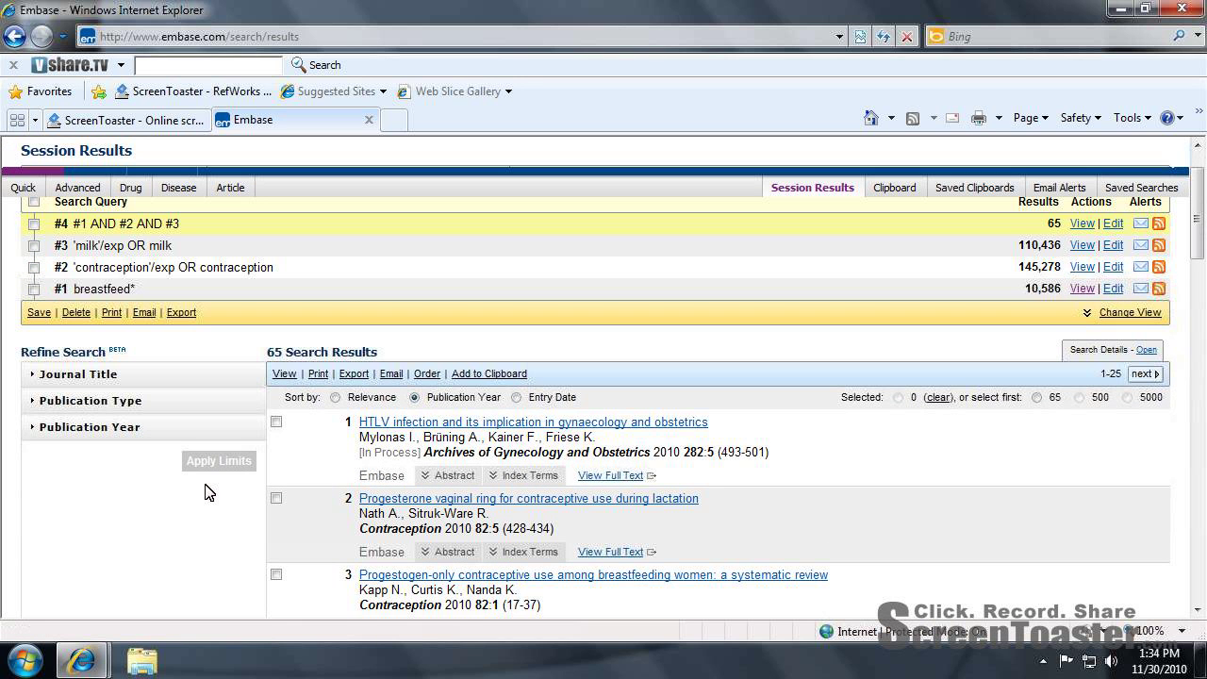
click(93, 426)
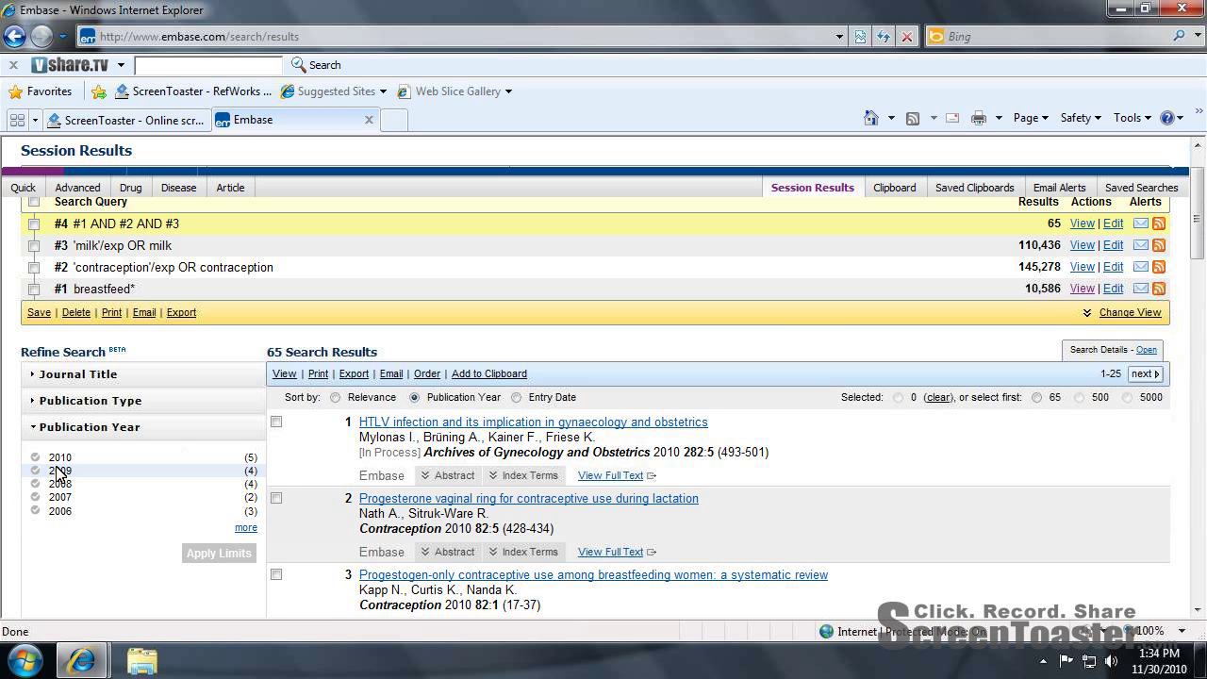
click(247, 527)
scroll(160, 568, down, 2)
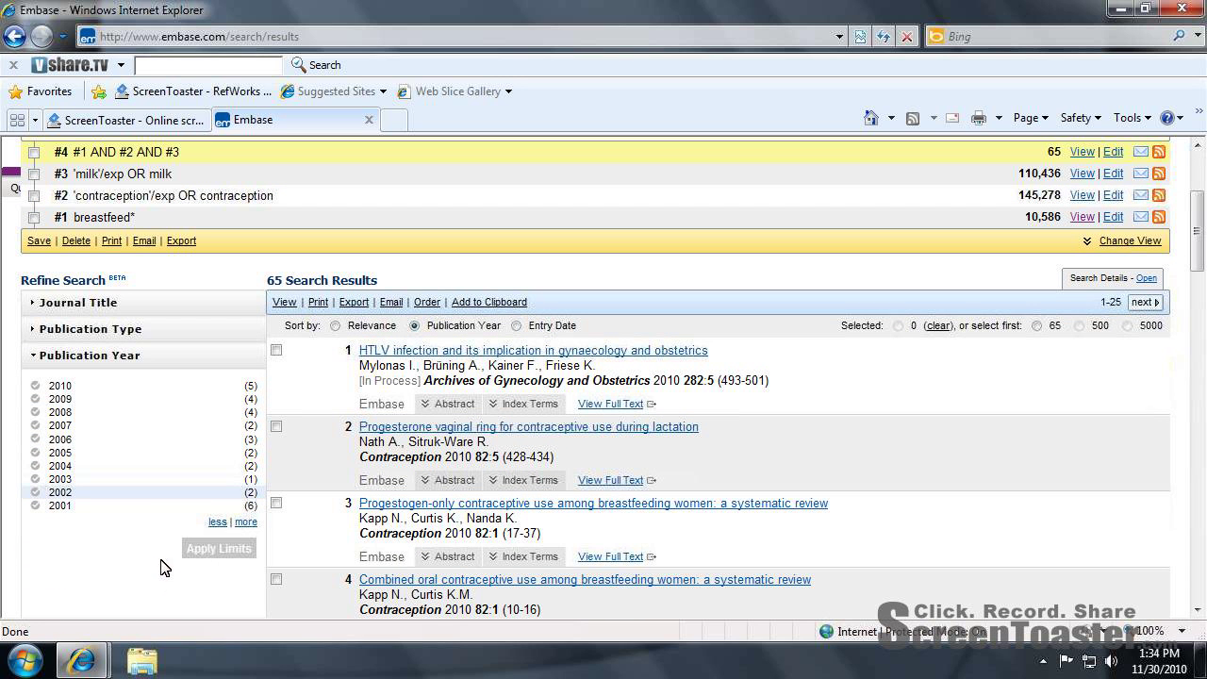
click(245, 523)
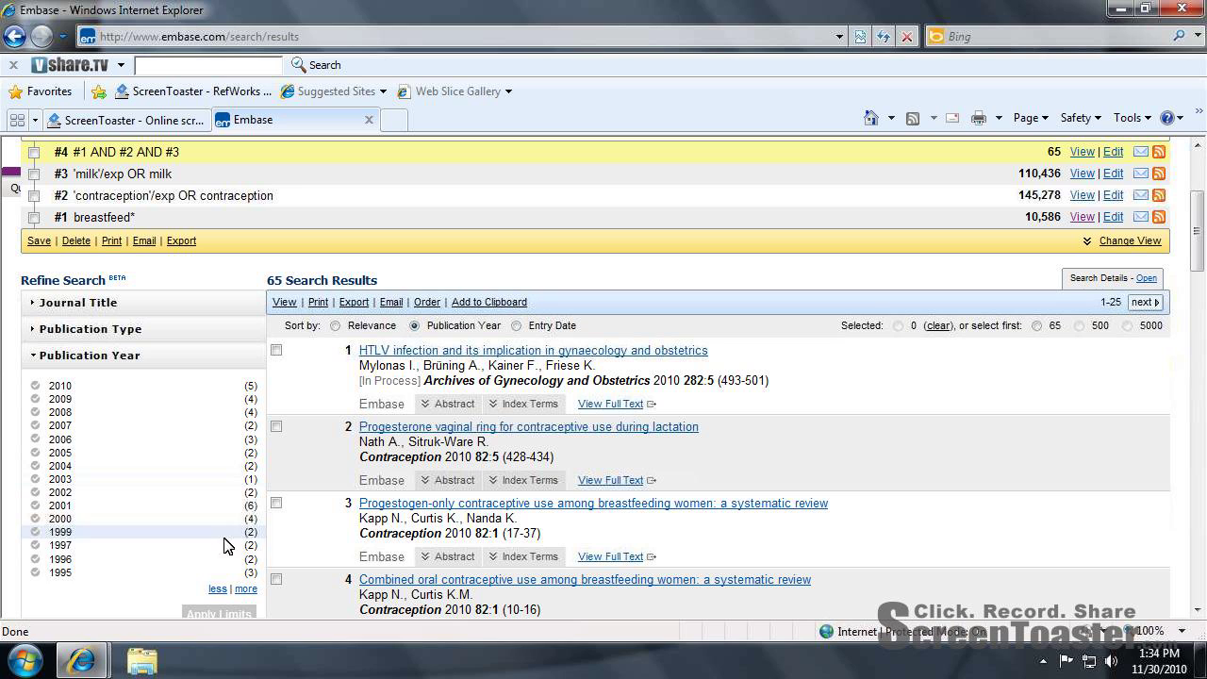
click(218, 590)
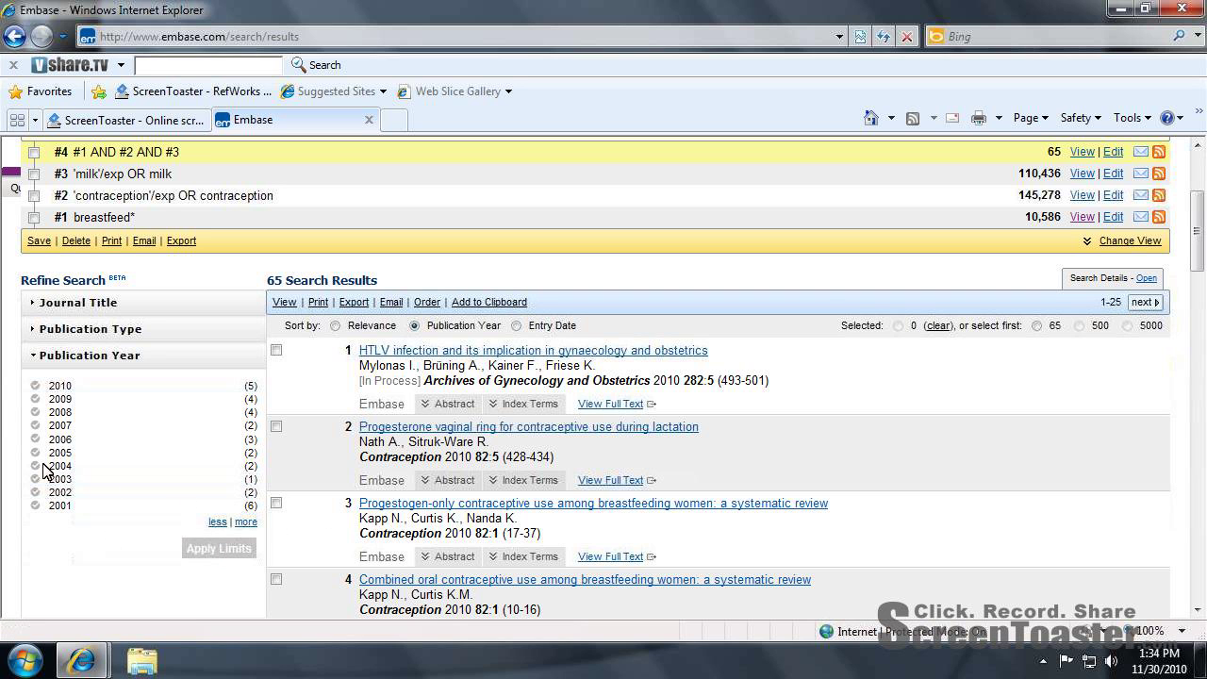
scroll(55, 483, up, 1)
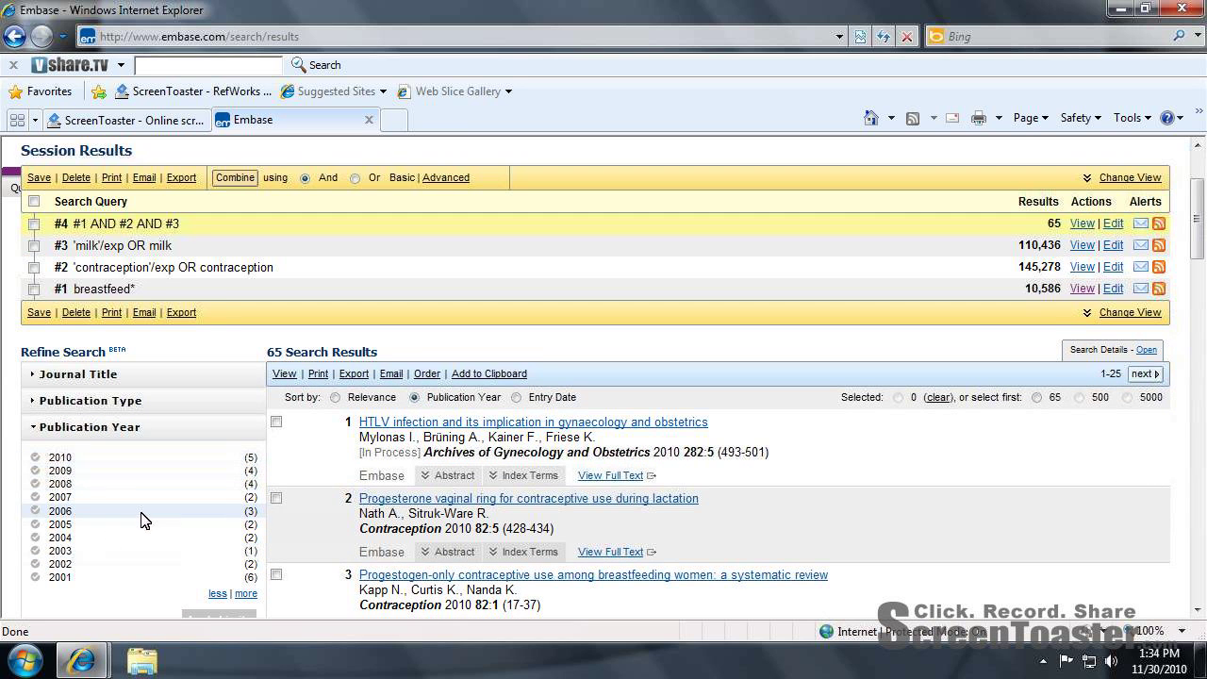
scroll(142, 521, down, 1)
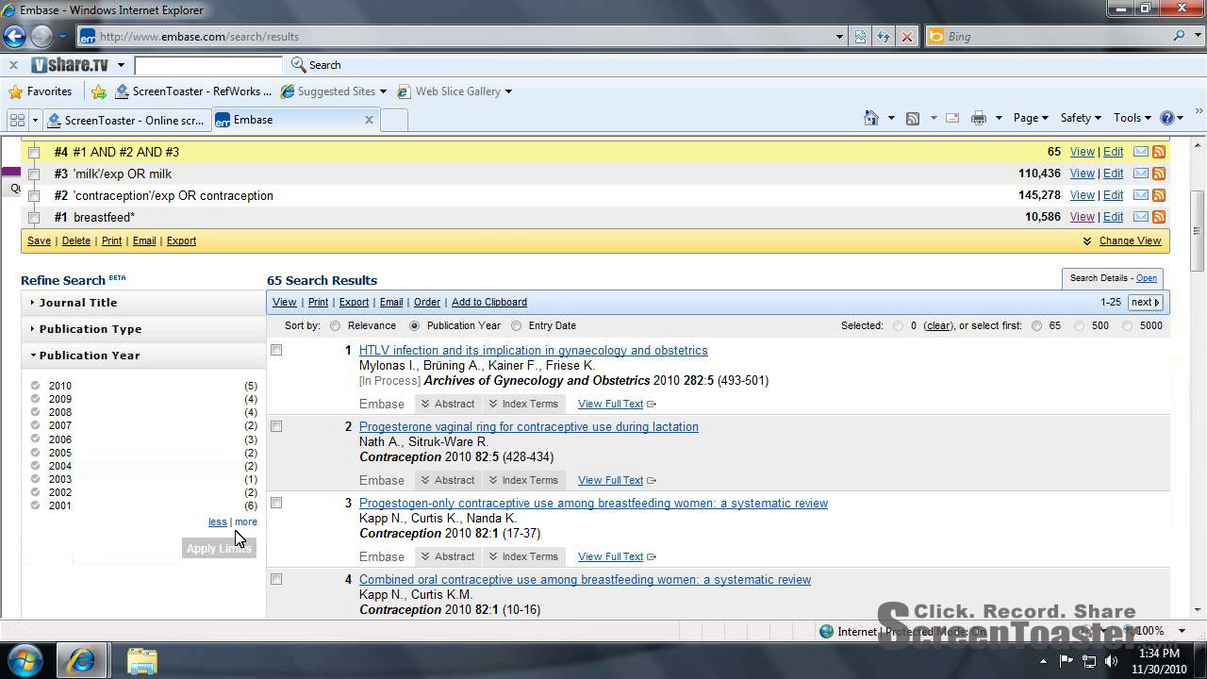
scroll(235, 542, up, 2)
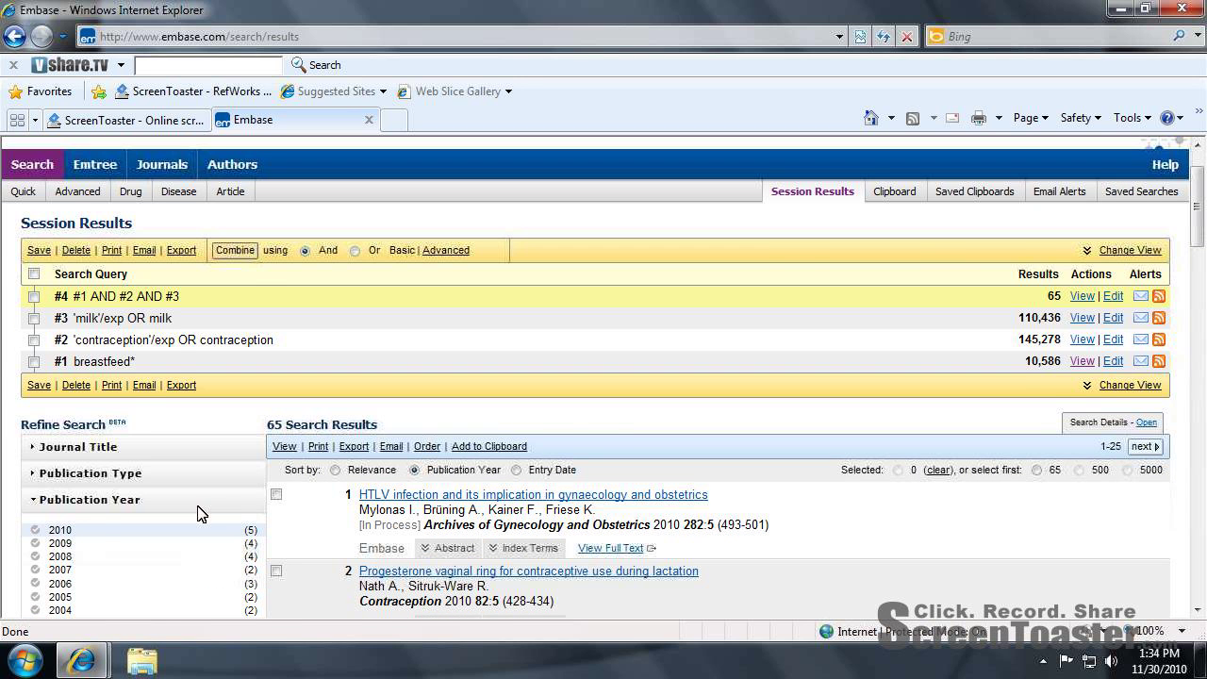
scroll(197, 512, up, 1)
- Show the abstract of the first result, on HTLV infection in gynaecology and obstetrics, and hide it again
scroll(283, 523, down, 1)
scroll(533, 625, down, 2)
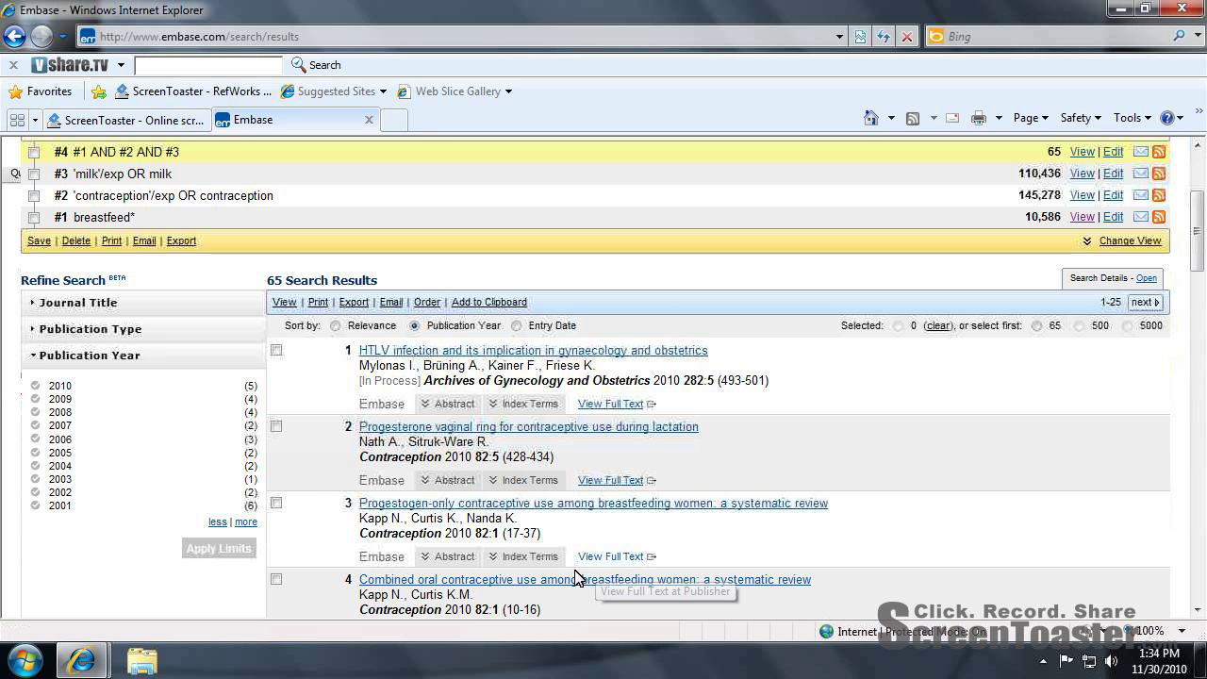
click(448, 404)
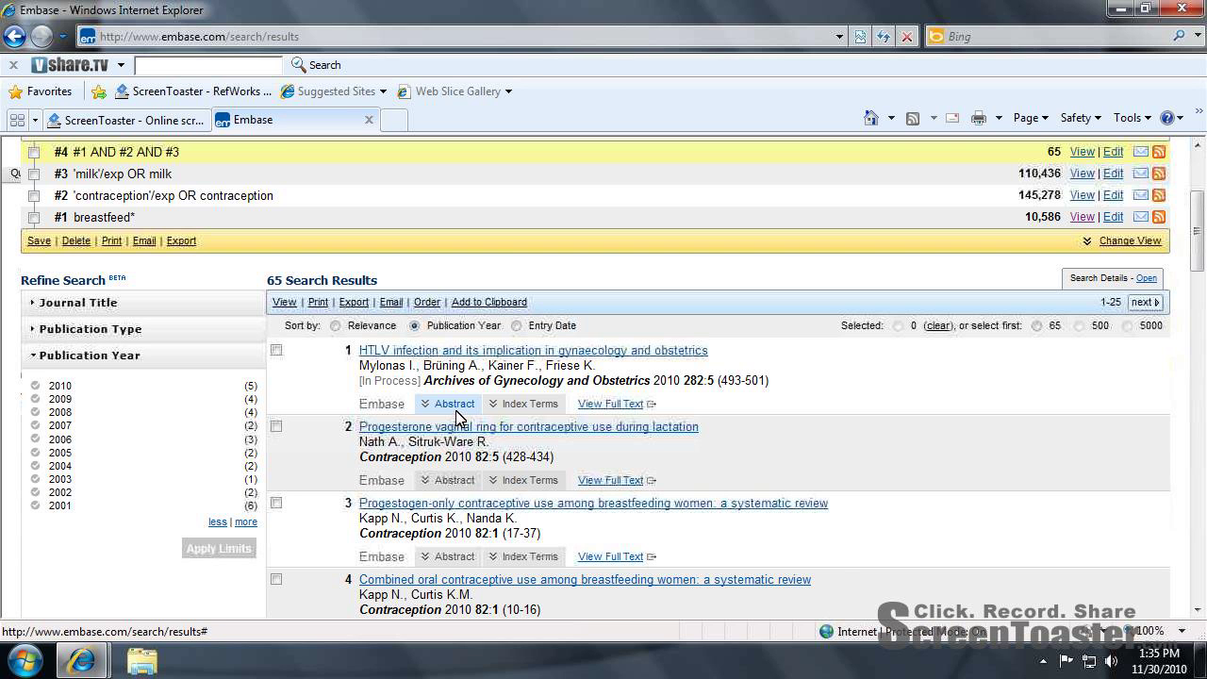
click(454, 404)
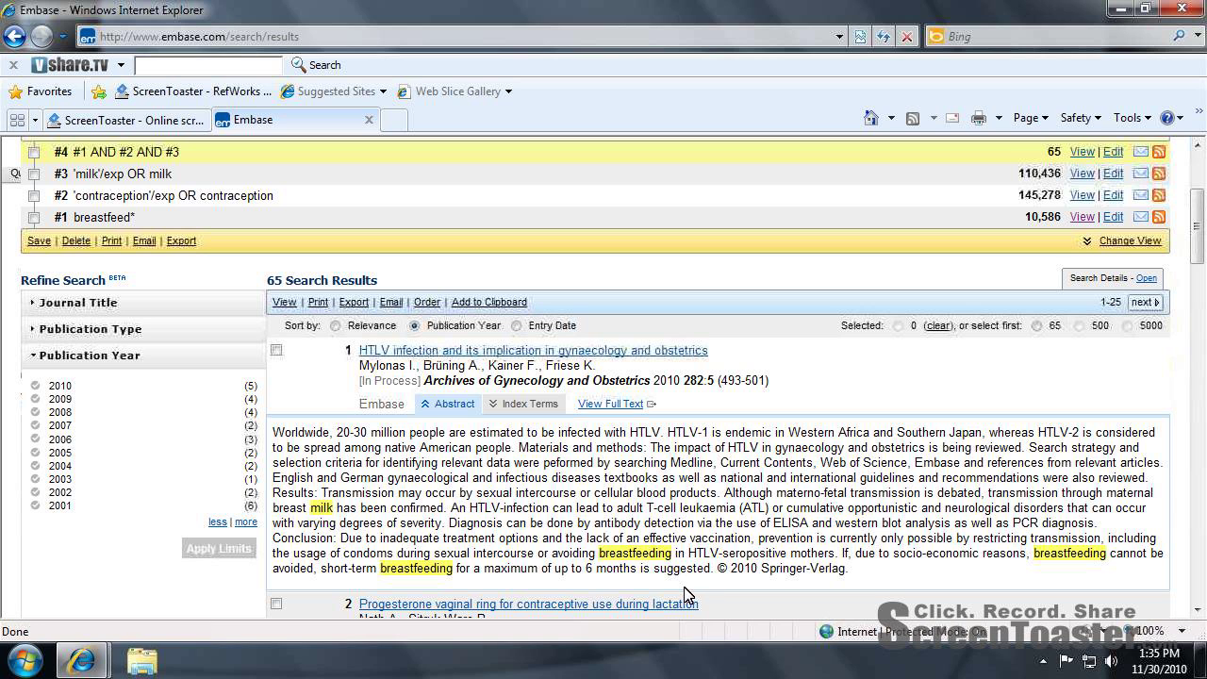
click(441, 404)
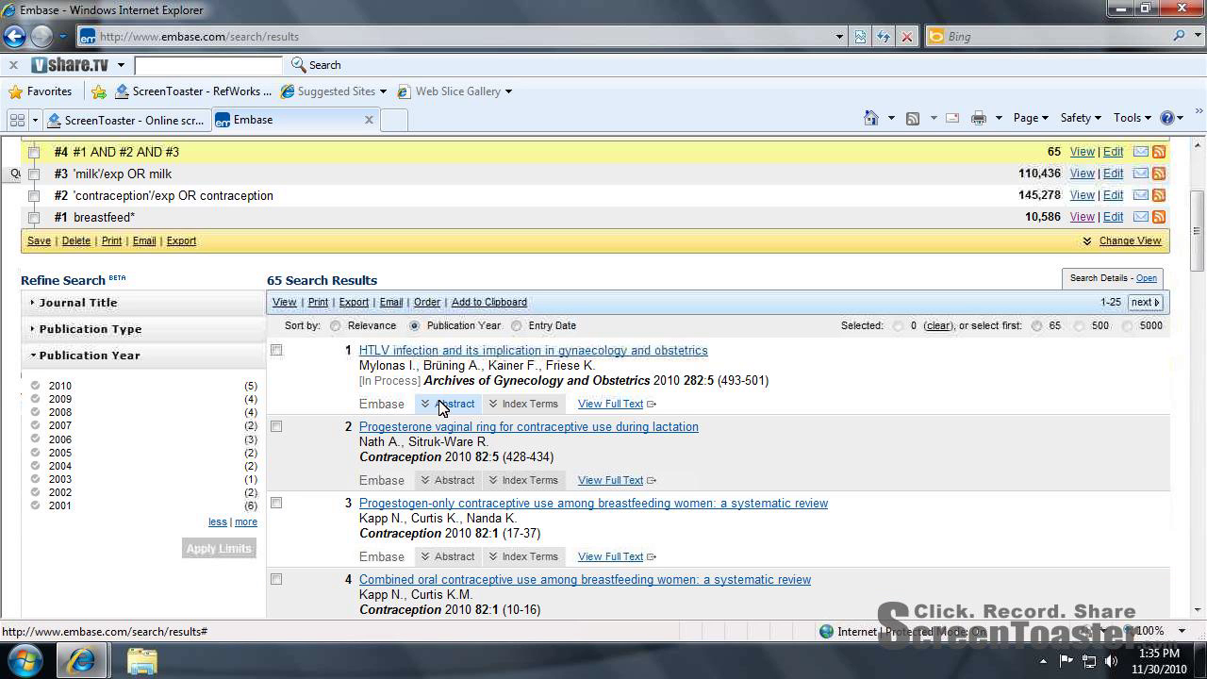
- Copy the journal title "Archives of Gynecology and Obstetrics" from the first search result
drag(422, 381, 477, 387)
drag(598, 389, 623, 388)
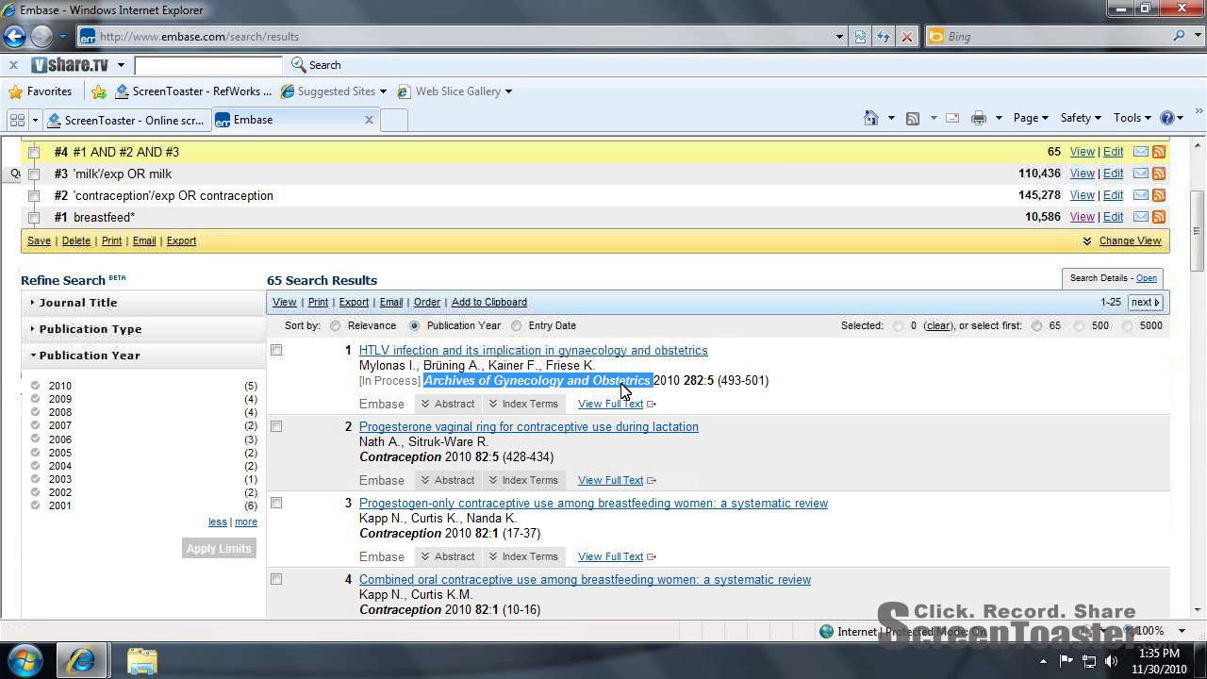
right_click(622, 387)
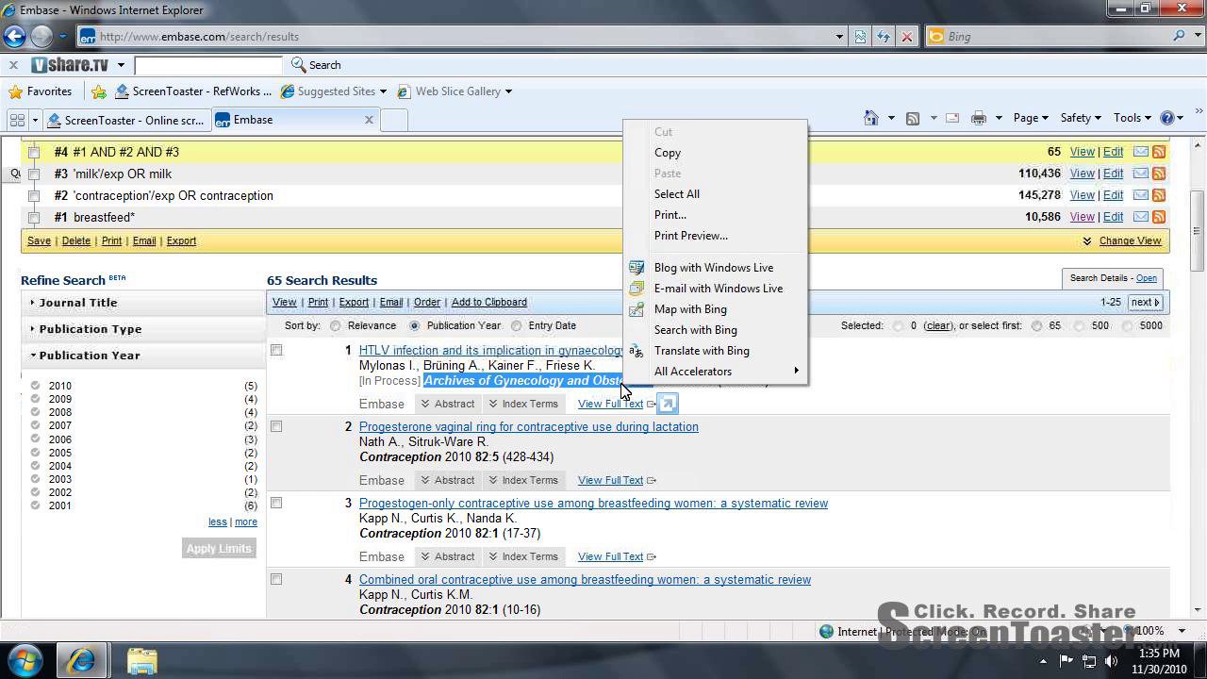
click(673, 154)
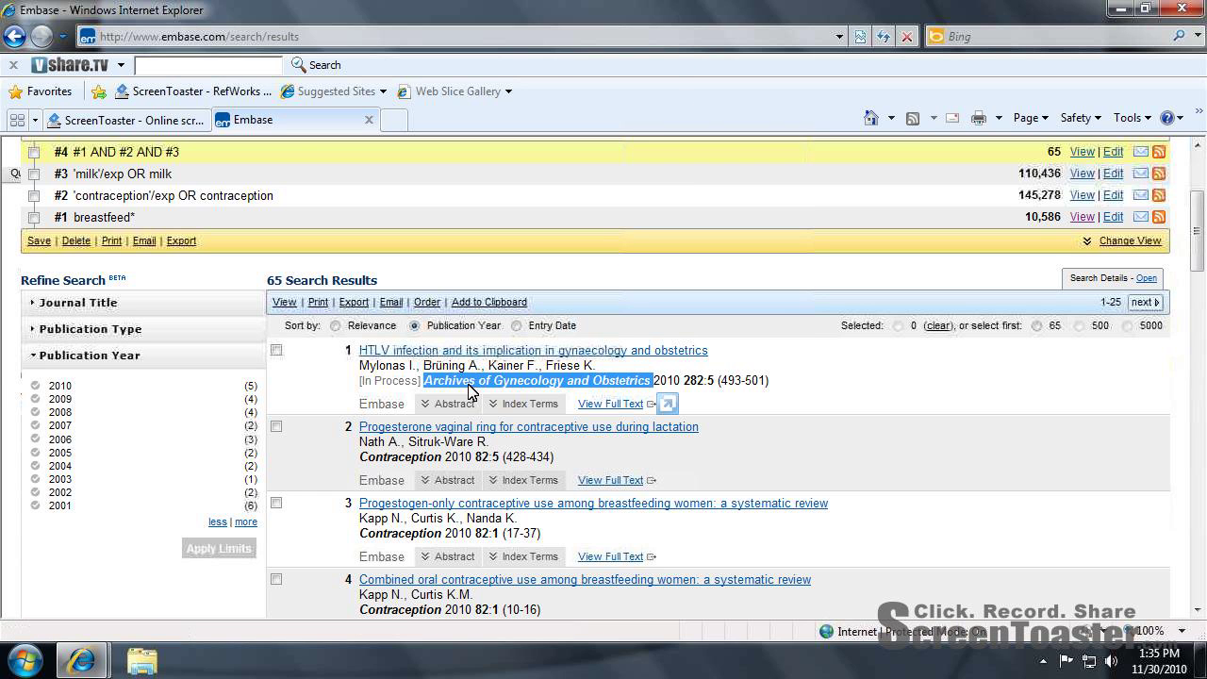
- Open the TCU Library website in a new browser tab and go to its catalog search
click(394, 120)
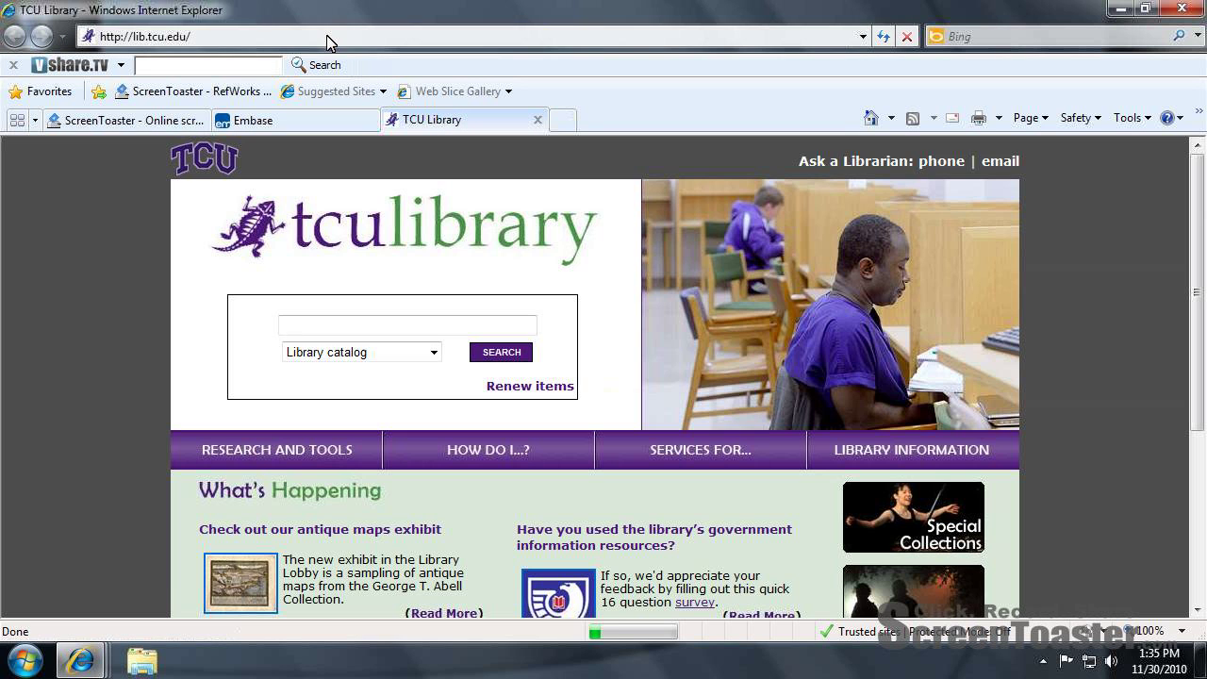
mouse_move(262, 439)
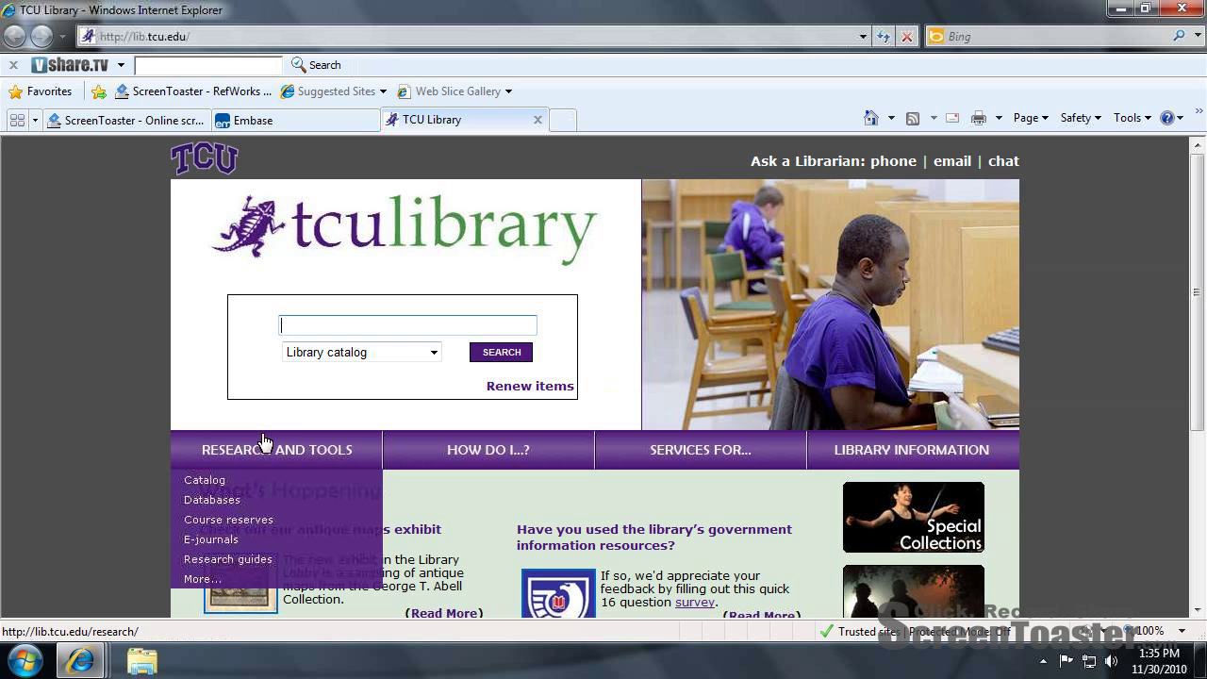
click(236, 483)
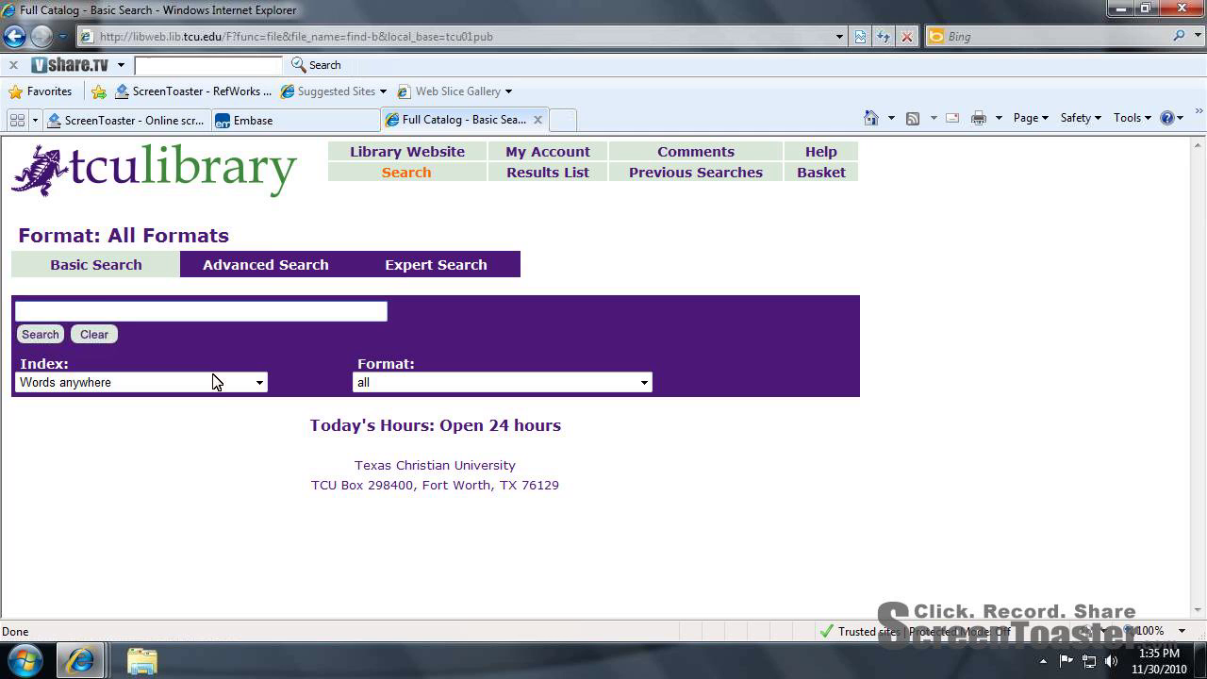
- Search the library catalog for journal names beginning with the copied title "Archives of Gynecology and Obstetrics"
click(213, 382)
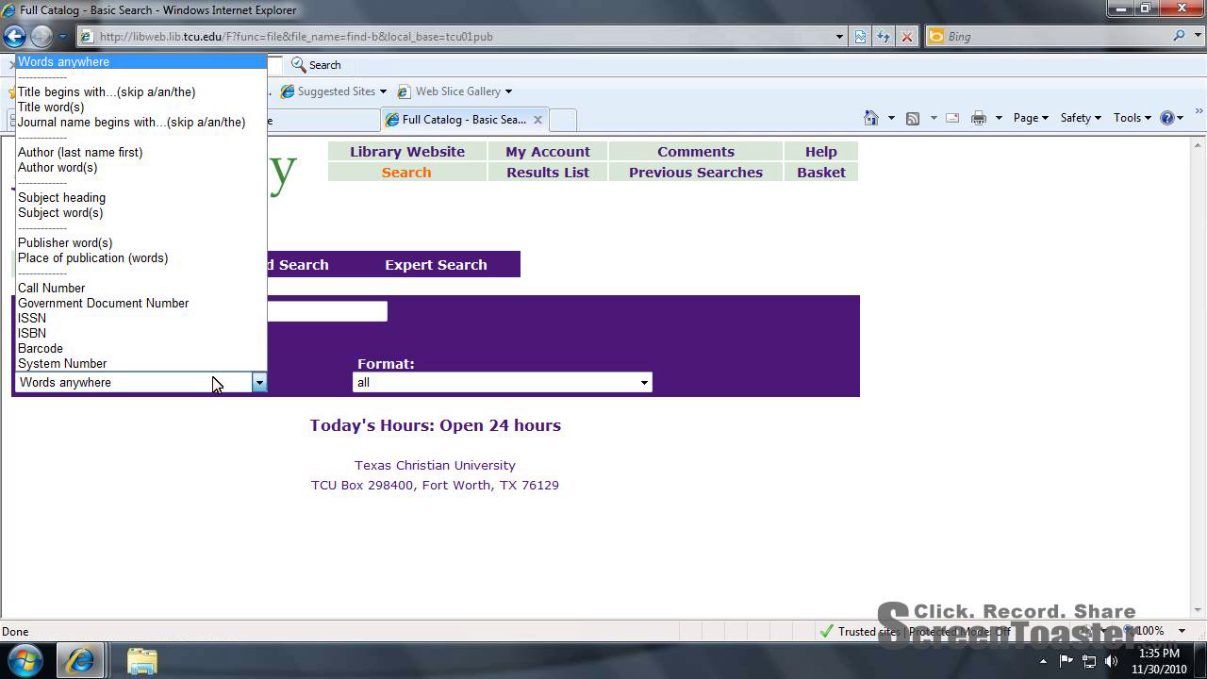
click(192, 122)
right_click(131, 312)
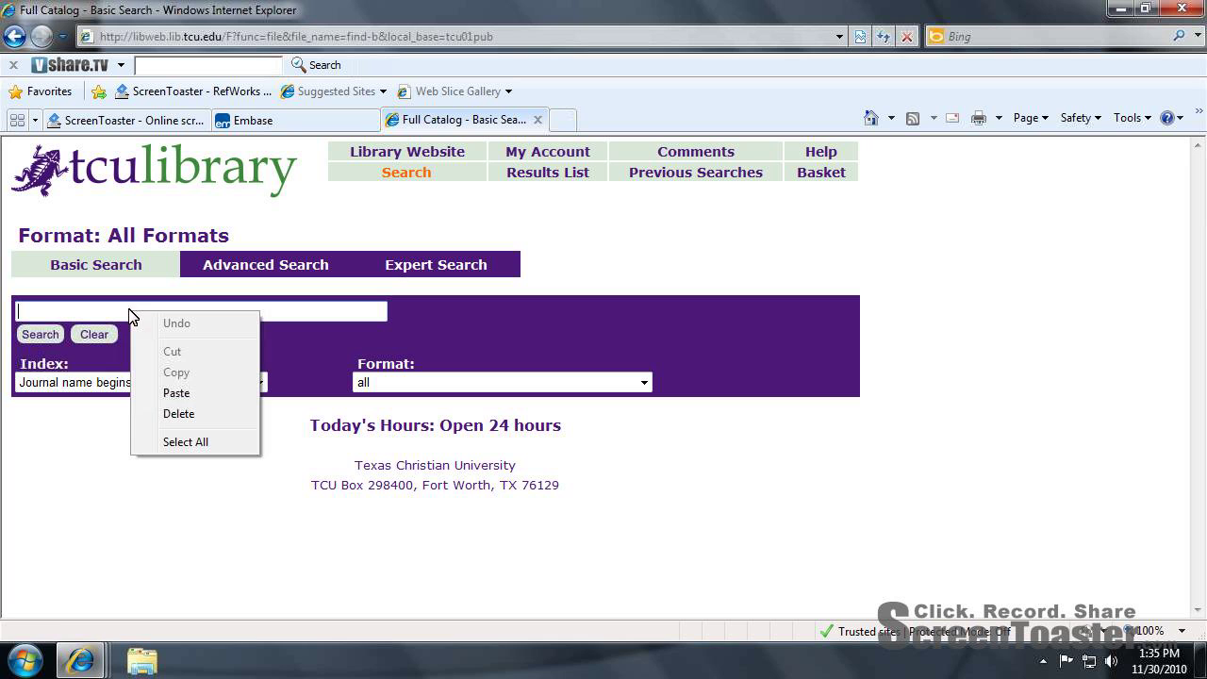
click(180, 395)
click(43, 334)
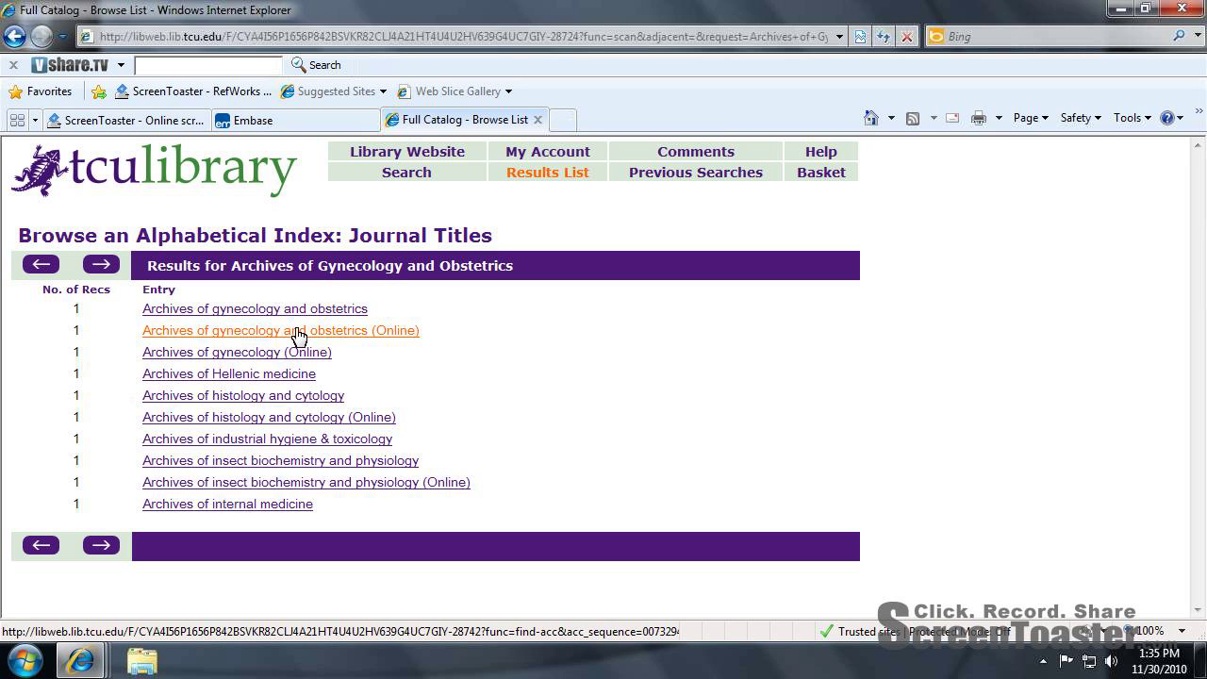
- Open the catalog entry for the online version of the journal and check its full-text coverage against the Embase citation
click(297, 332)
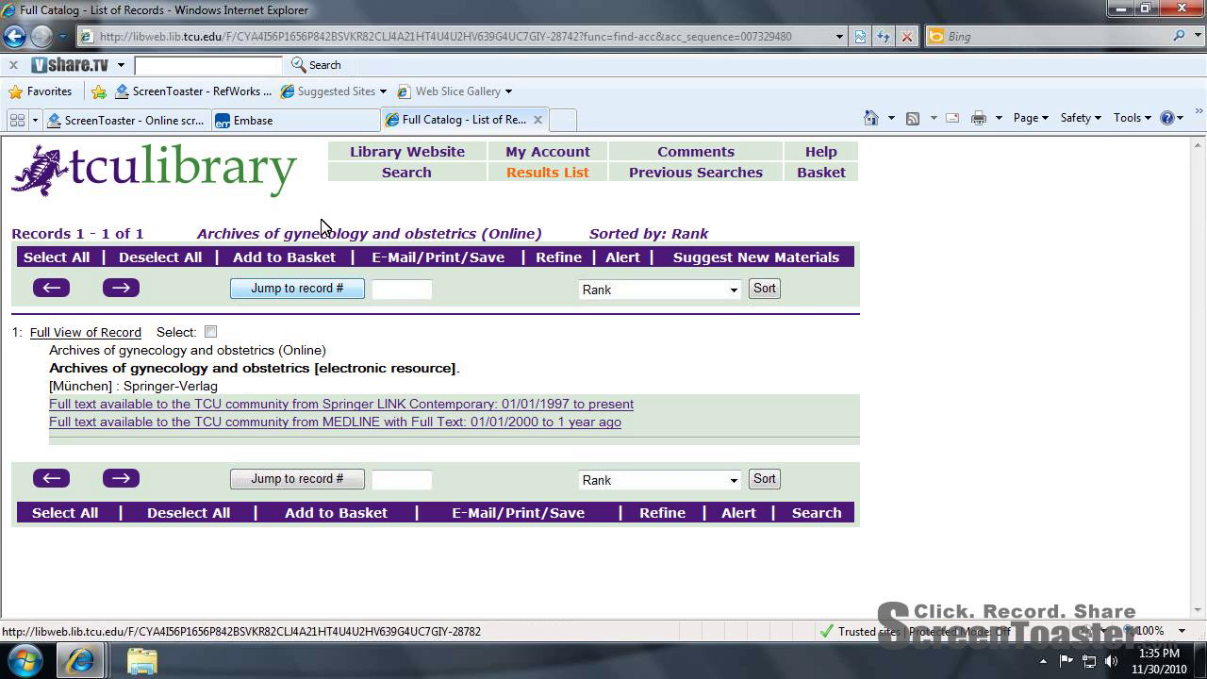
click(315, 121)
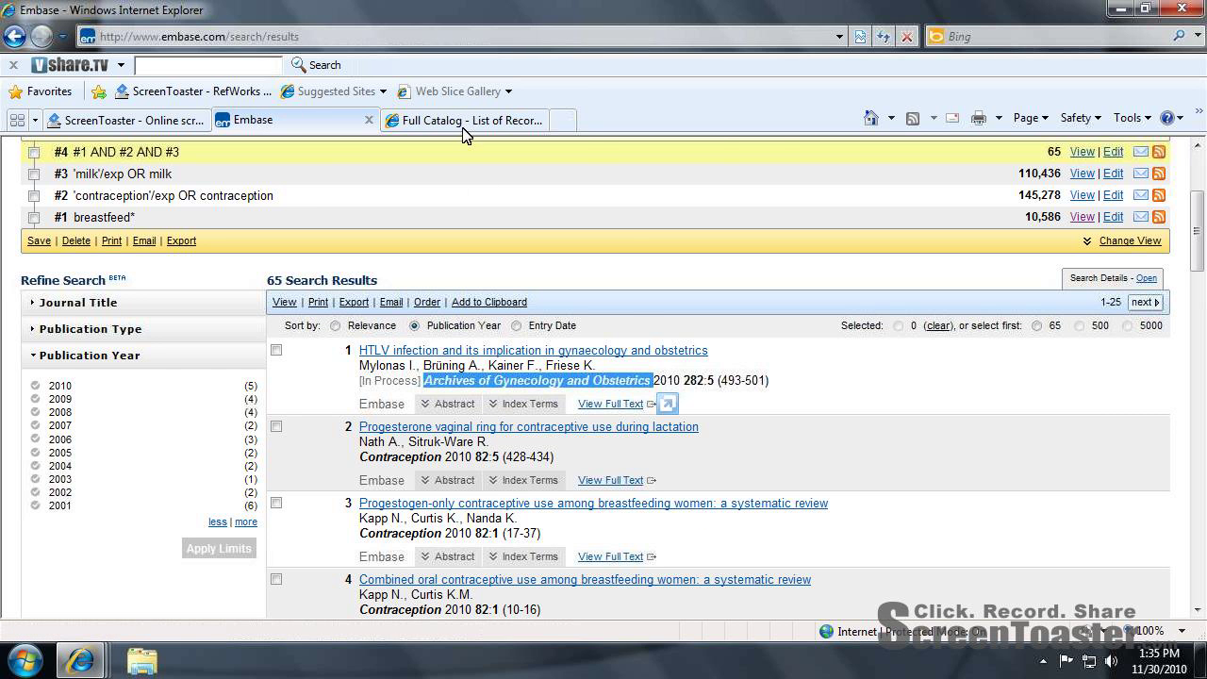
click(463, 128)
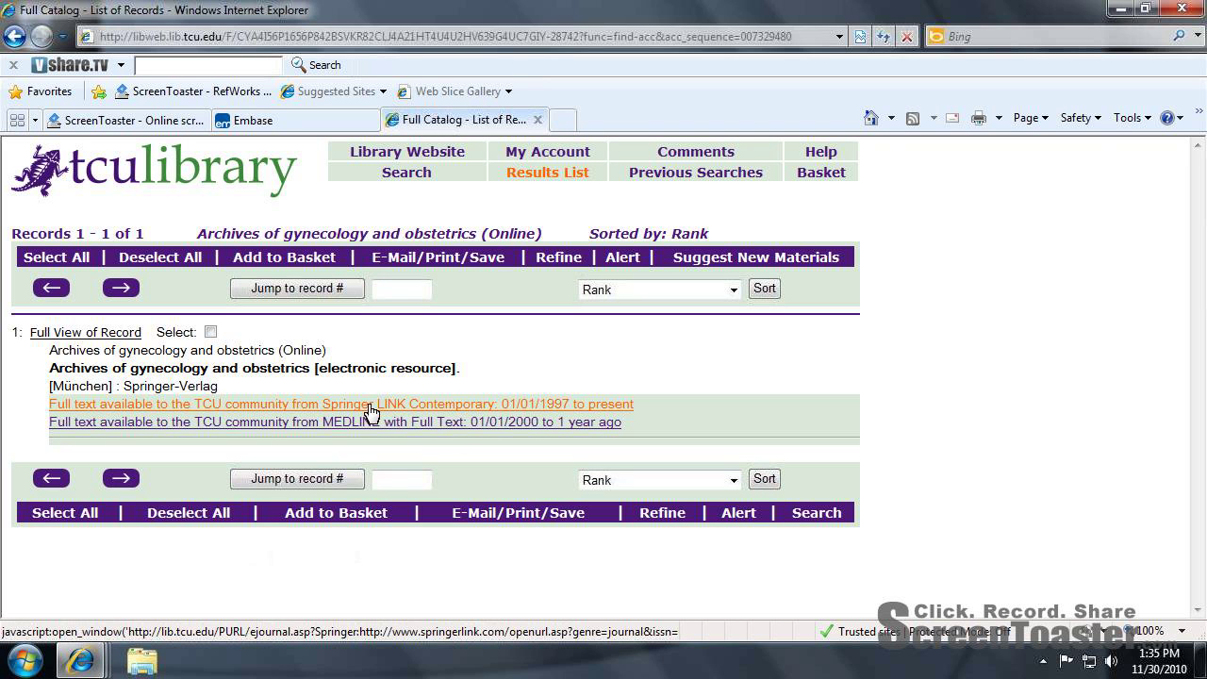
- Return to the Embase search results and select the first three articles in the list
click(291, 121)
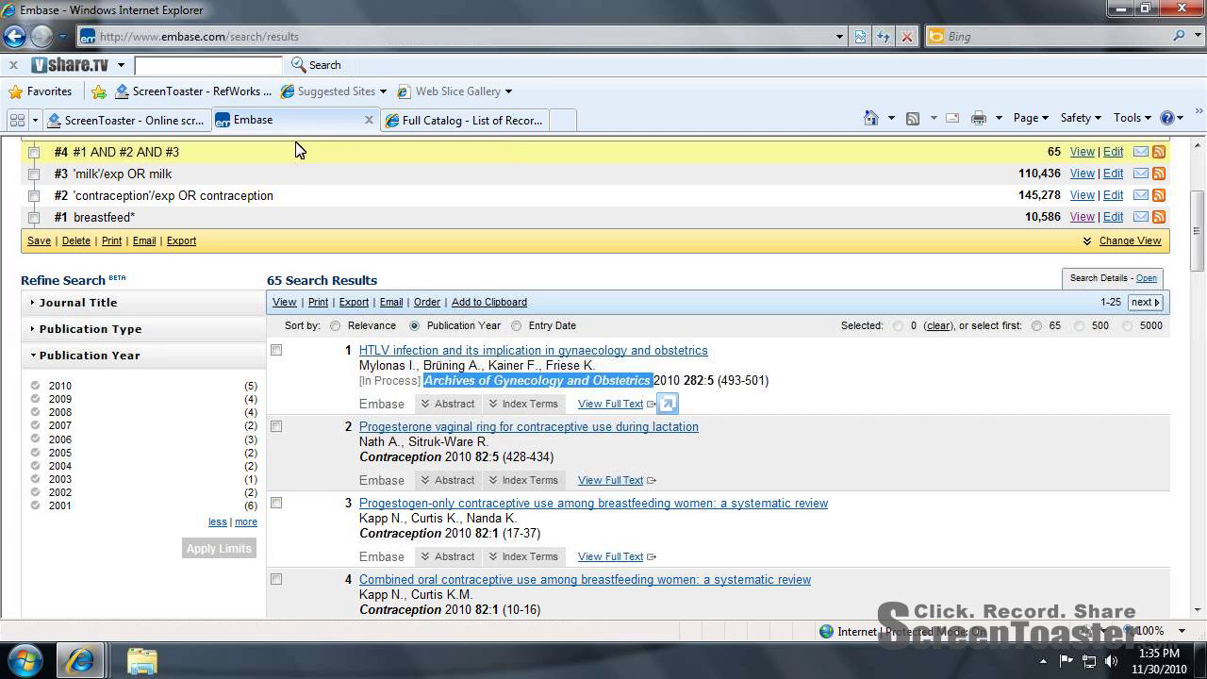
scroll(481, 471, down, 1)
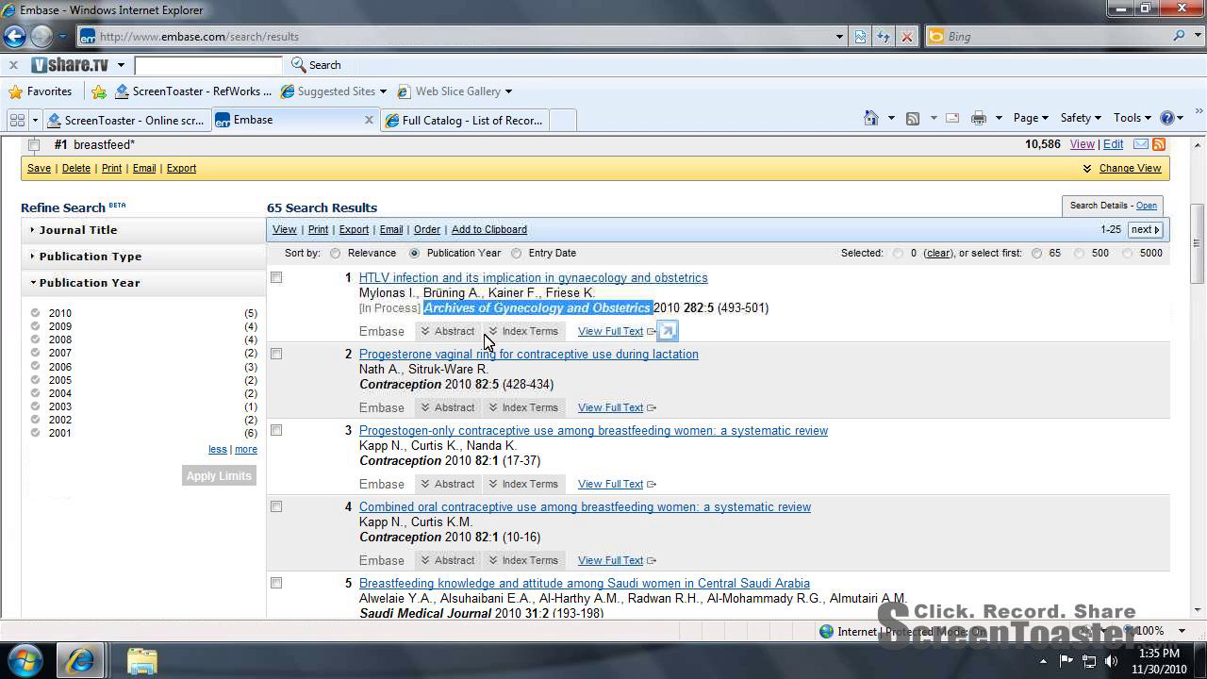
scroll(427, 345, down, 1)
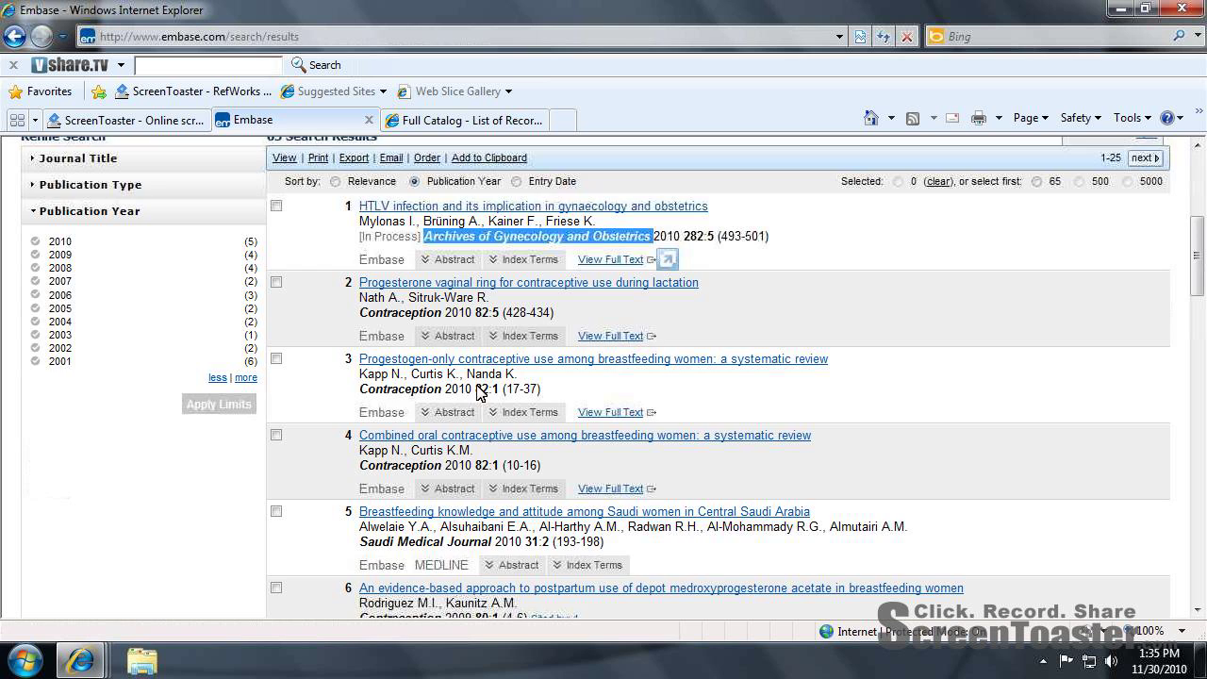
scroll(479, 391, down, 2)
scroll(482, 392, up, 3)
scroll(404, 318, up, 2)
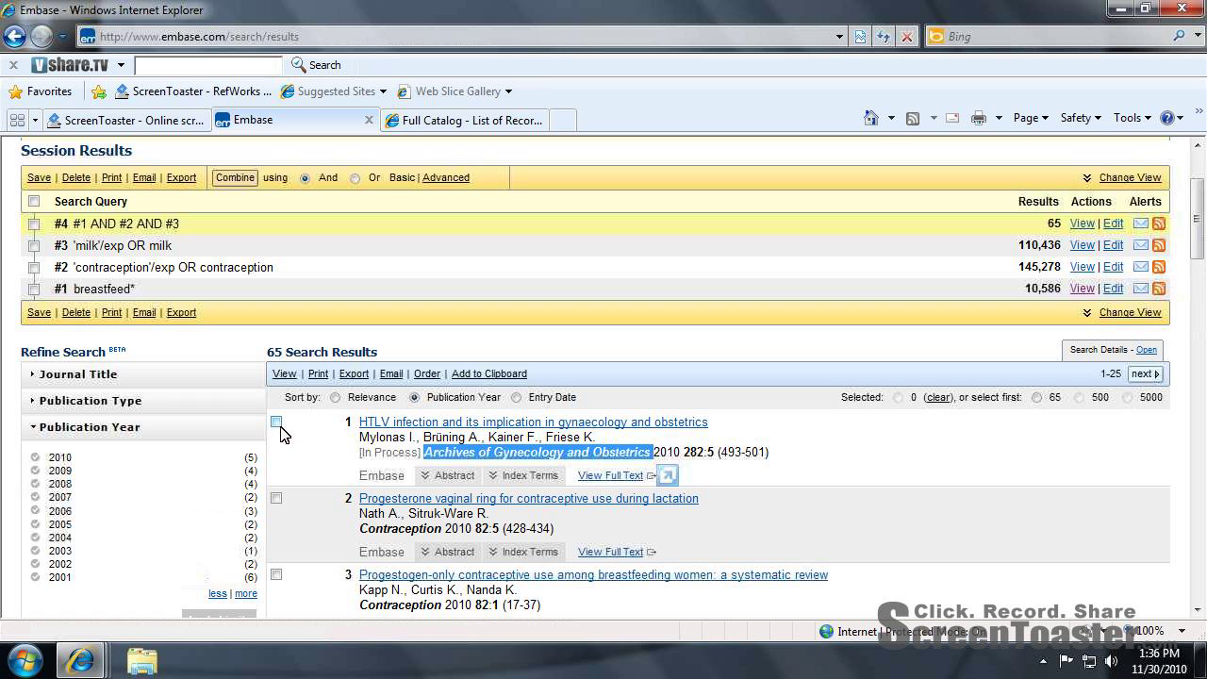
scroll(306, 490, up, 2)
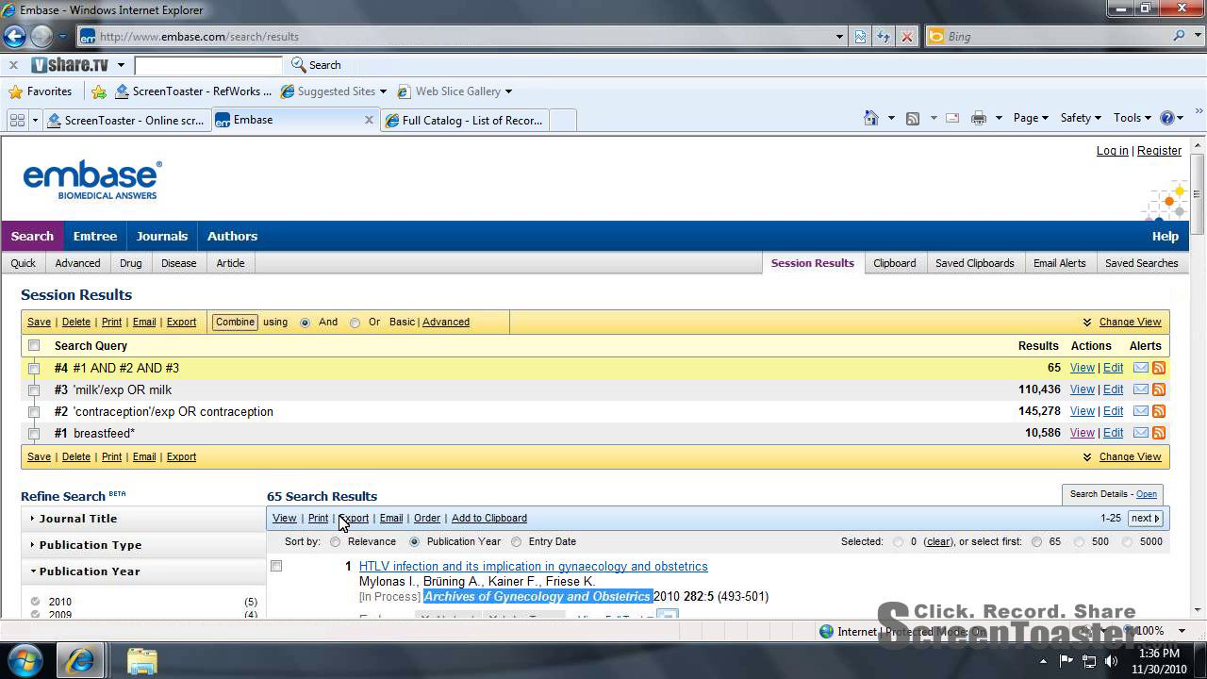
scroll(302, 472, down, 2)
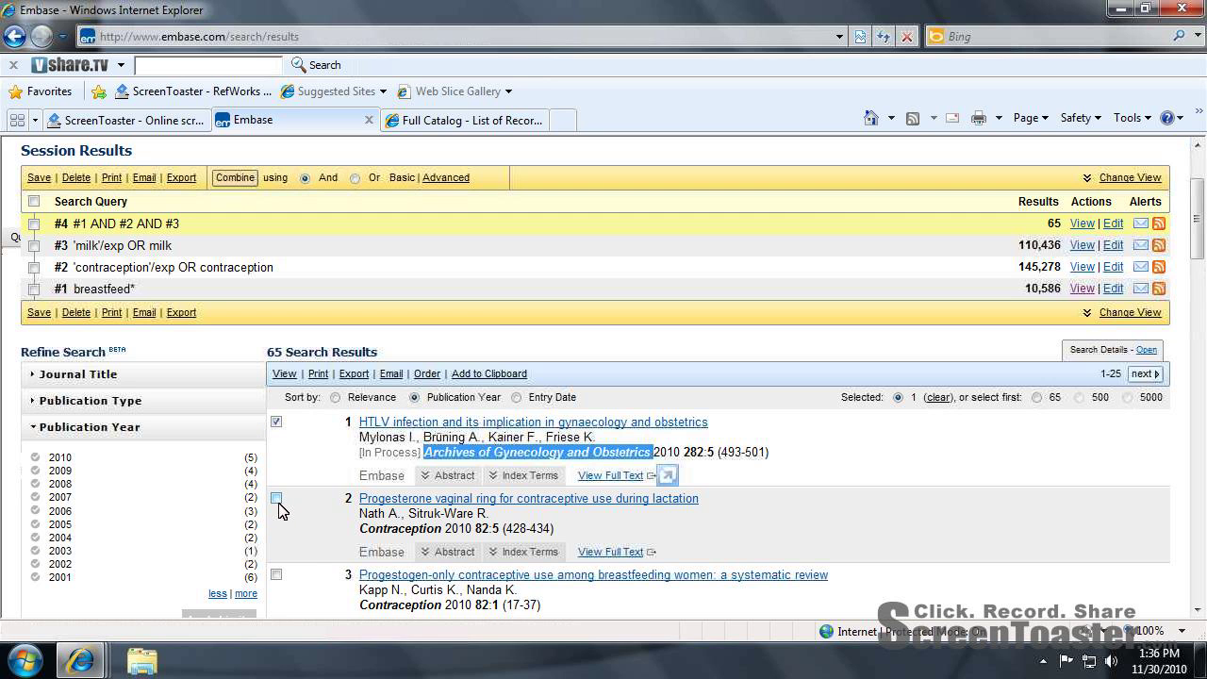
click(277, 576)
scroll(304, 604, down, 3)
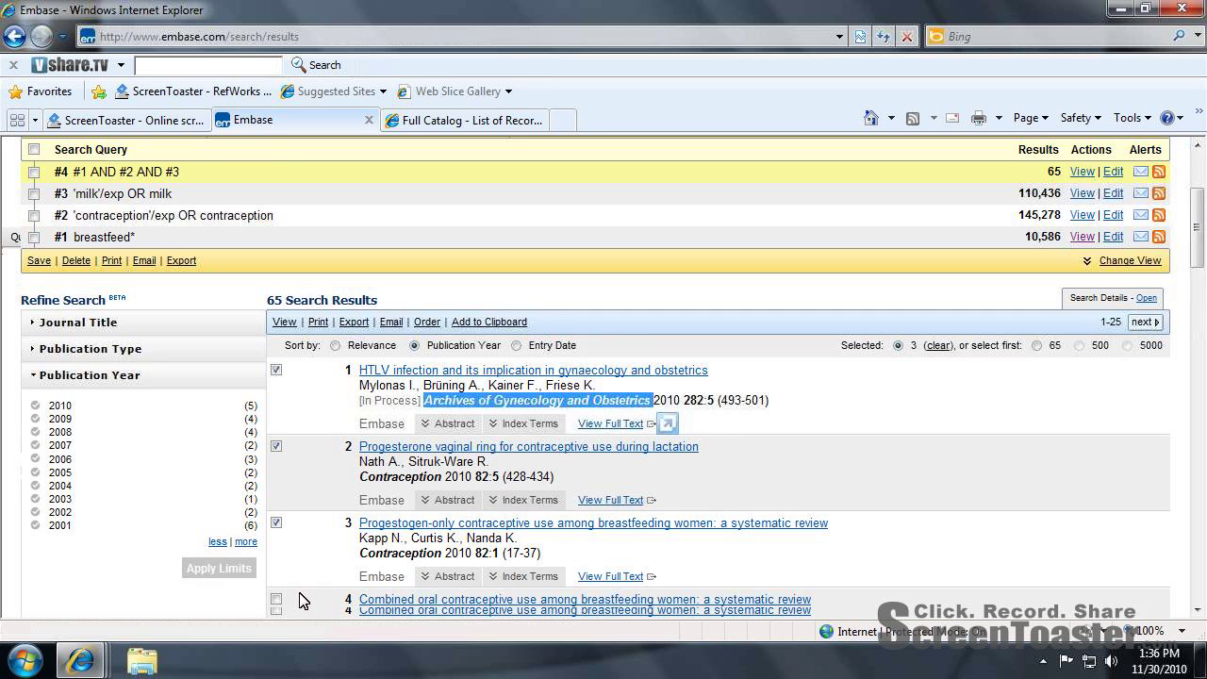
click(276, 436)
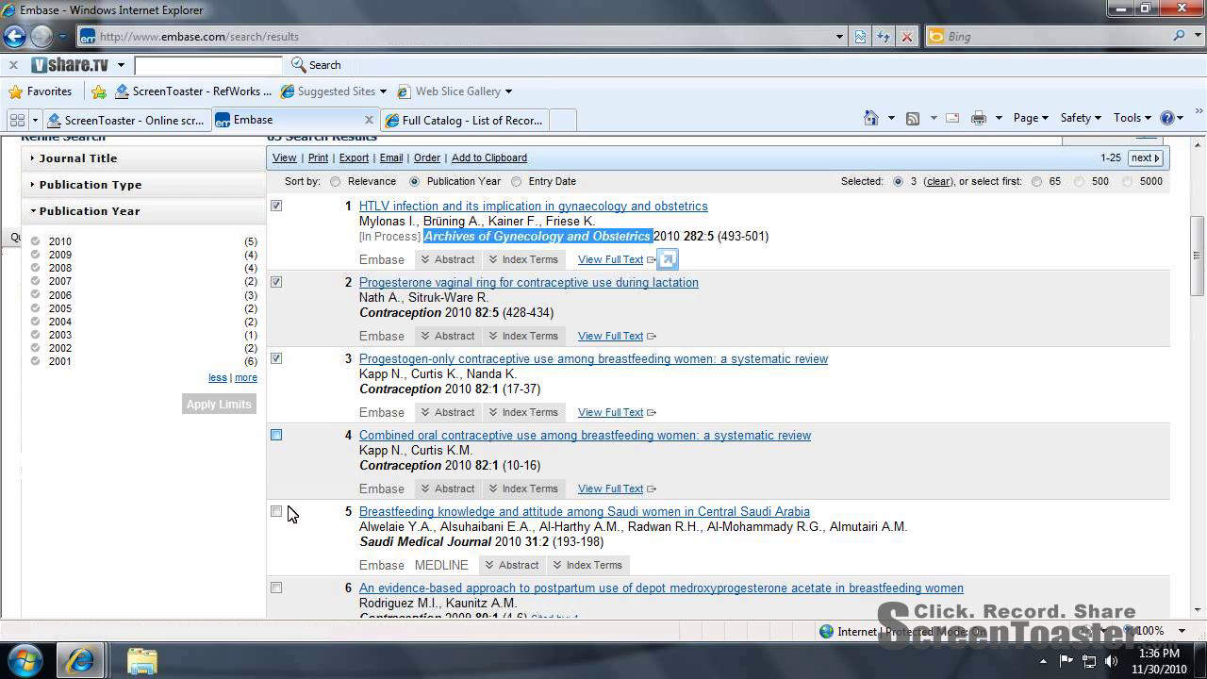
click(277, 512)
scroll(340, 514, up, 4)
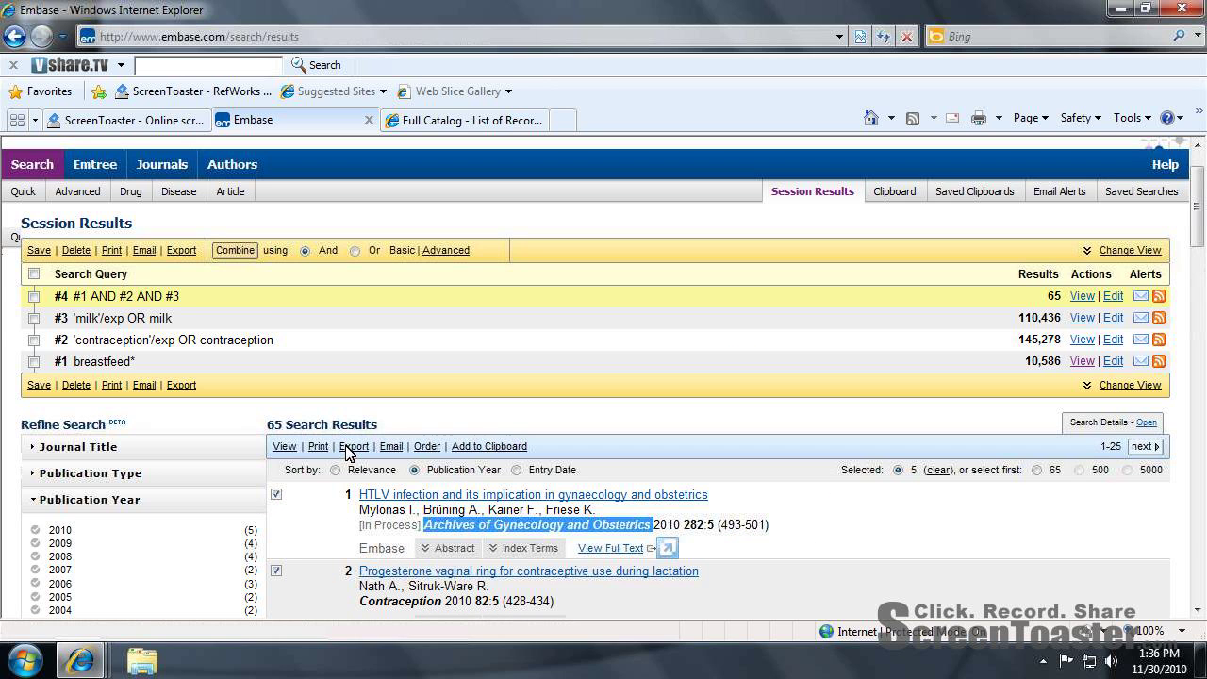
scroll(335, 518, down, 4)
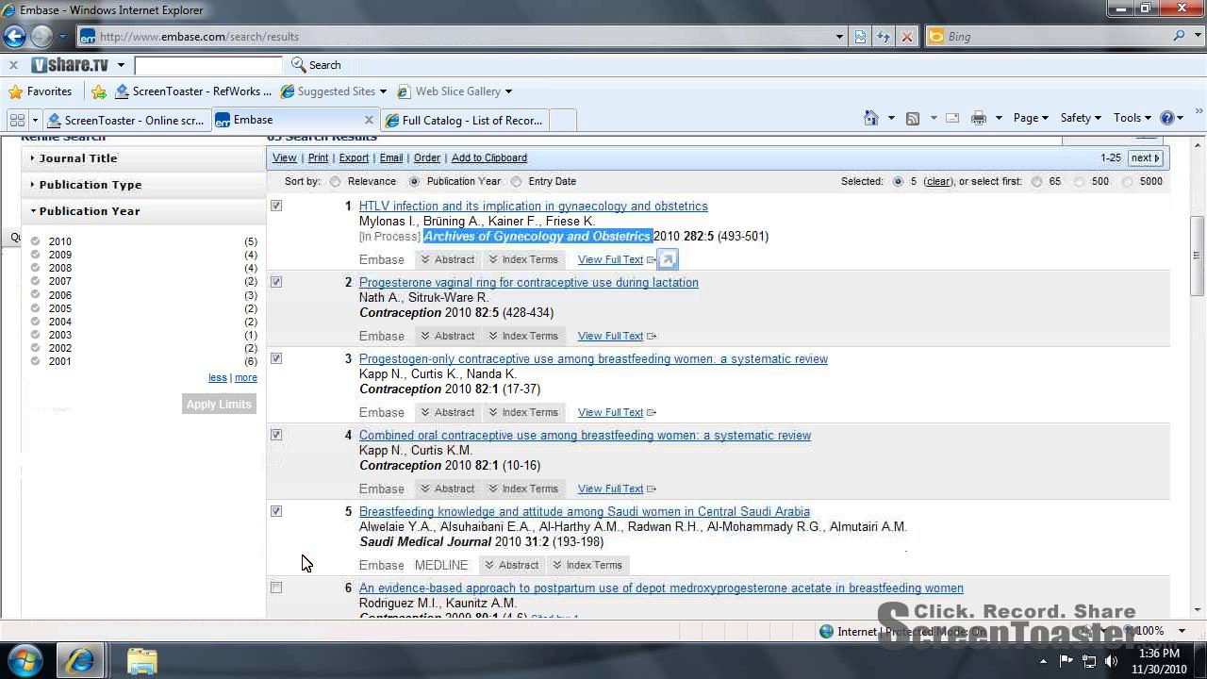
click(277, 512)
- Export the three selected articles in the RefWorks Direct Export format and submit them to RefWorks
scroll(400, 435, up, 3)
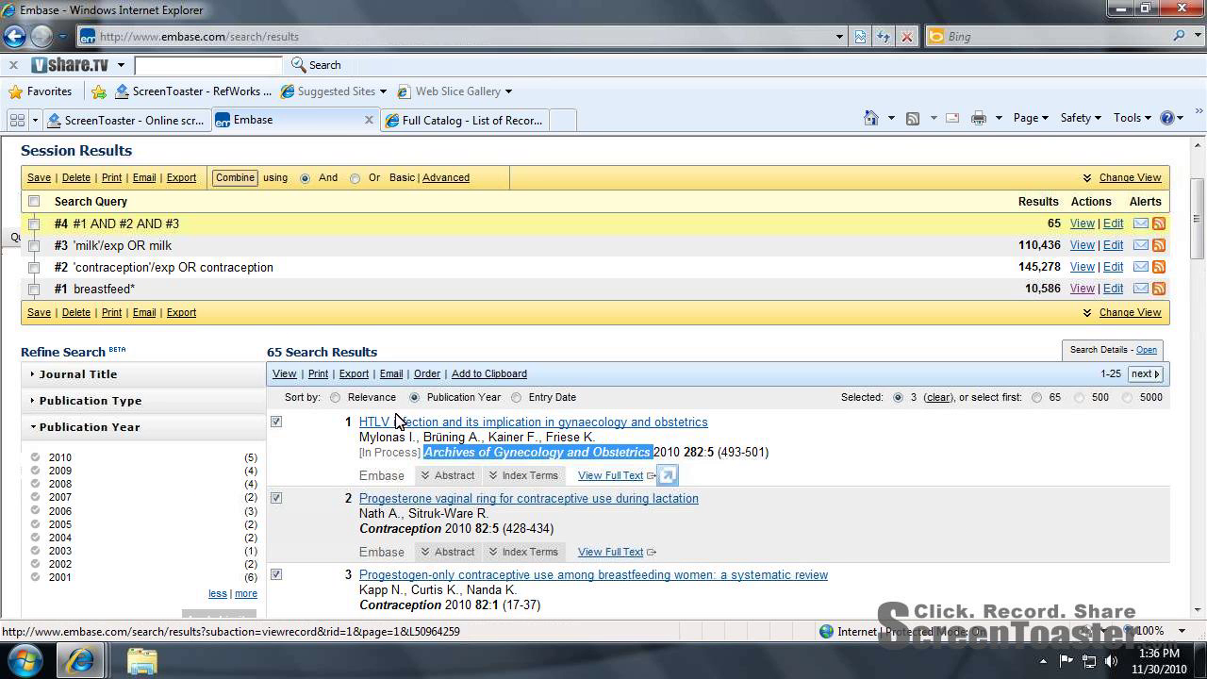
click(355, 375)
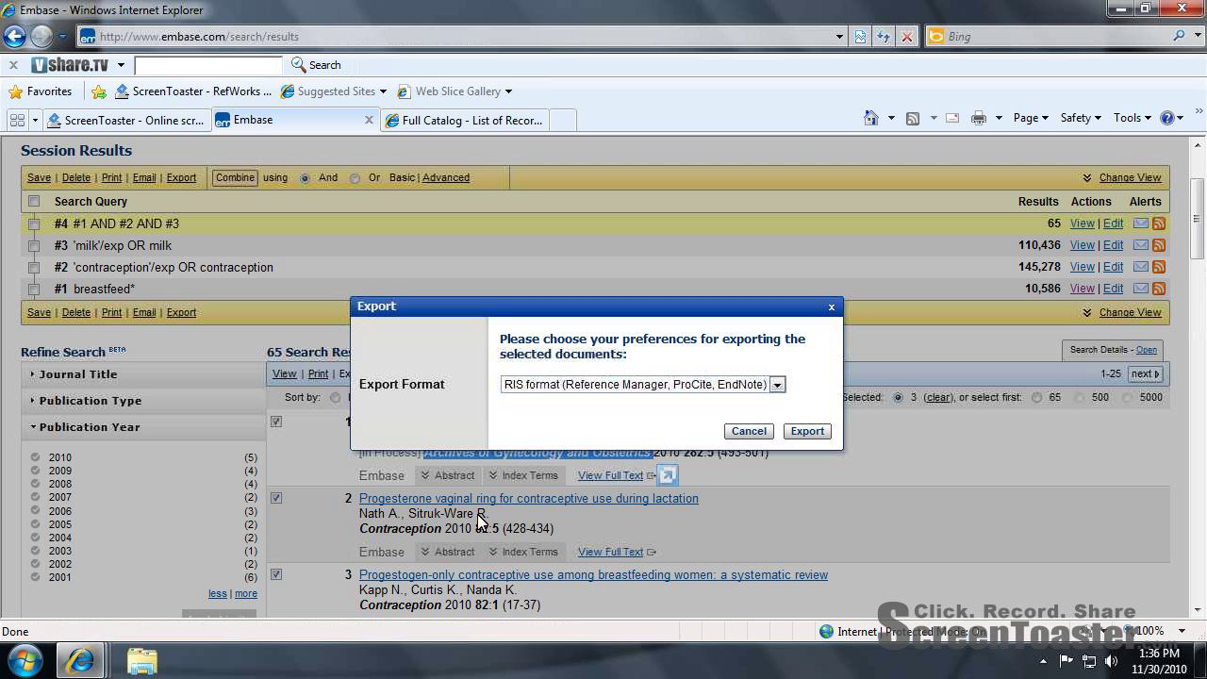
click(778, 386)
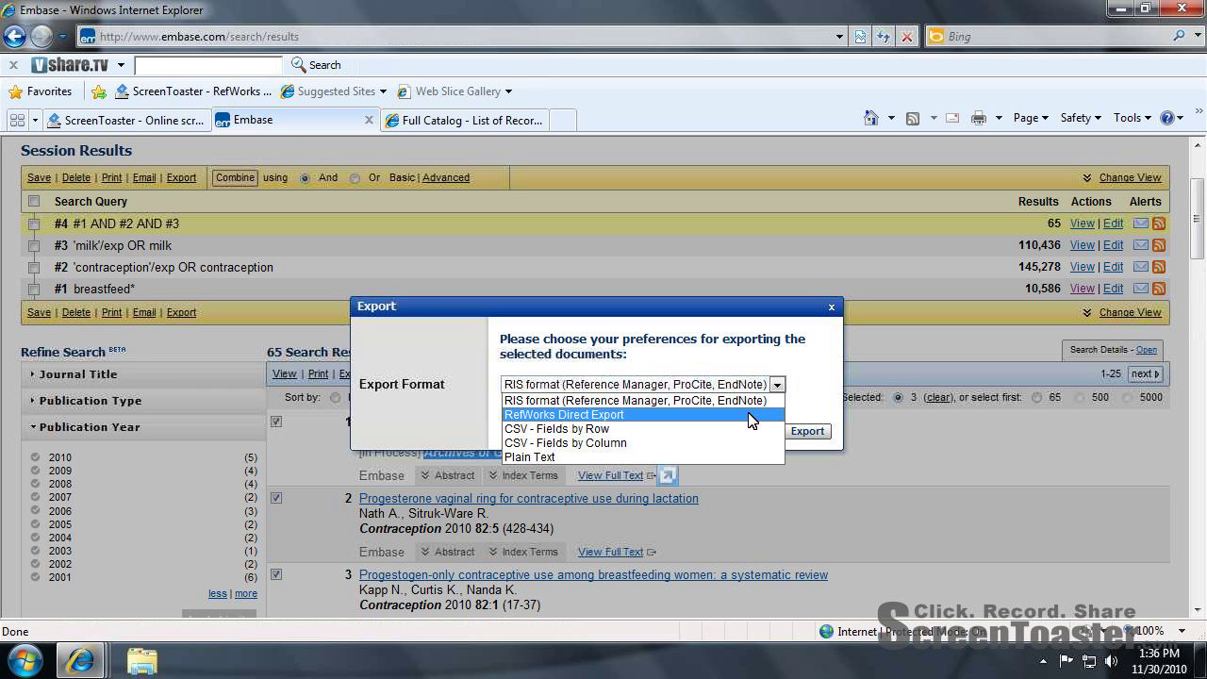
click(752, 415)
click(813, 435)
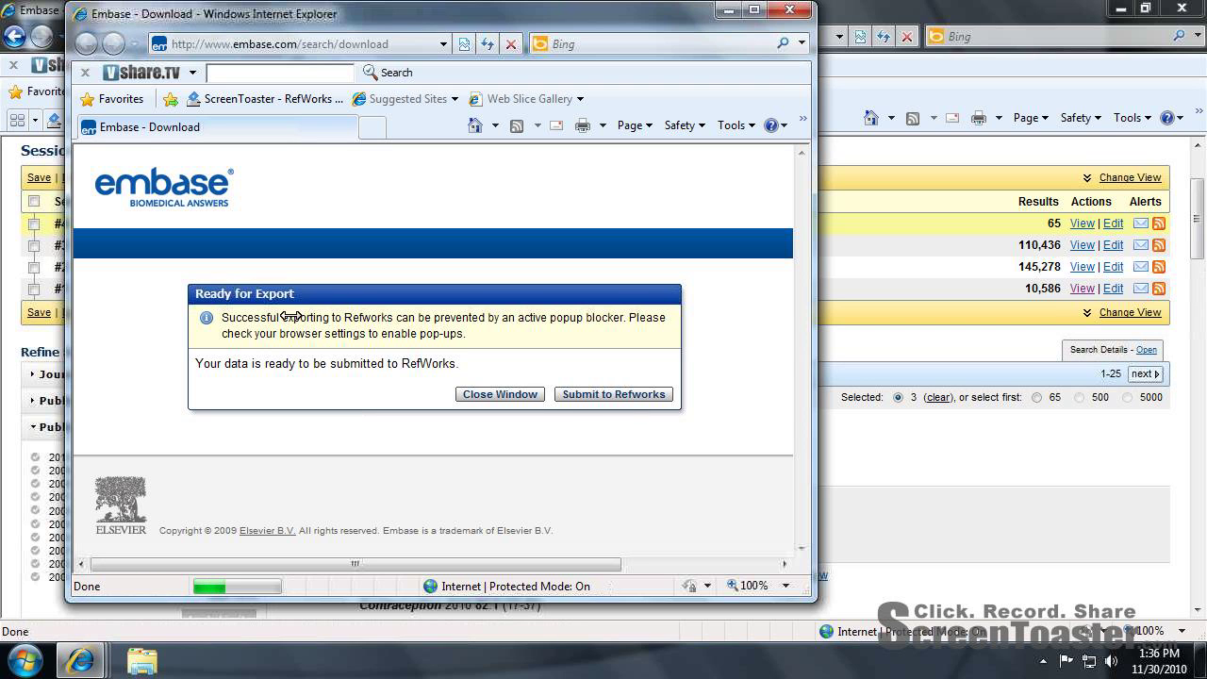
click(599, 397)
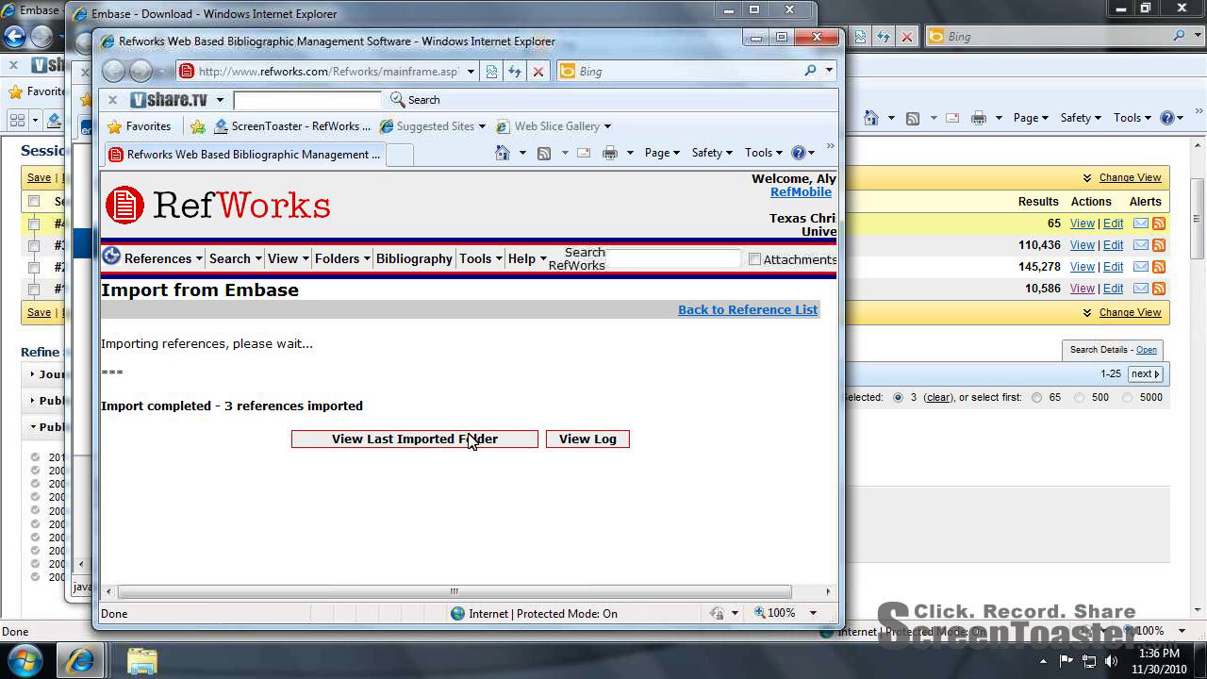
- Put all three references from the Last Imported folder into the breastfeeding folder in RefWorks and close its window
click(470, 441)
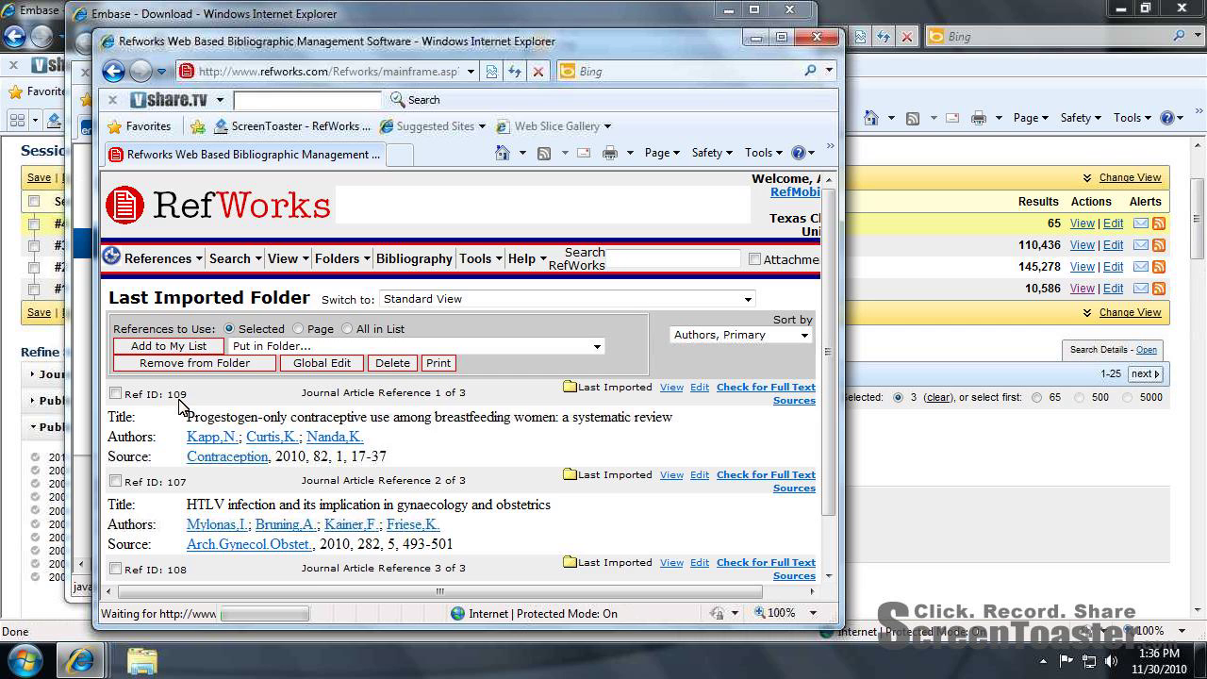
scroll(179, 406, down, 1)
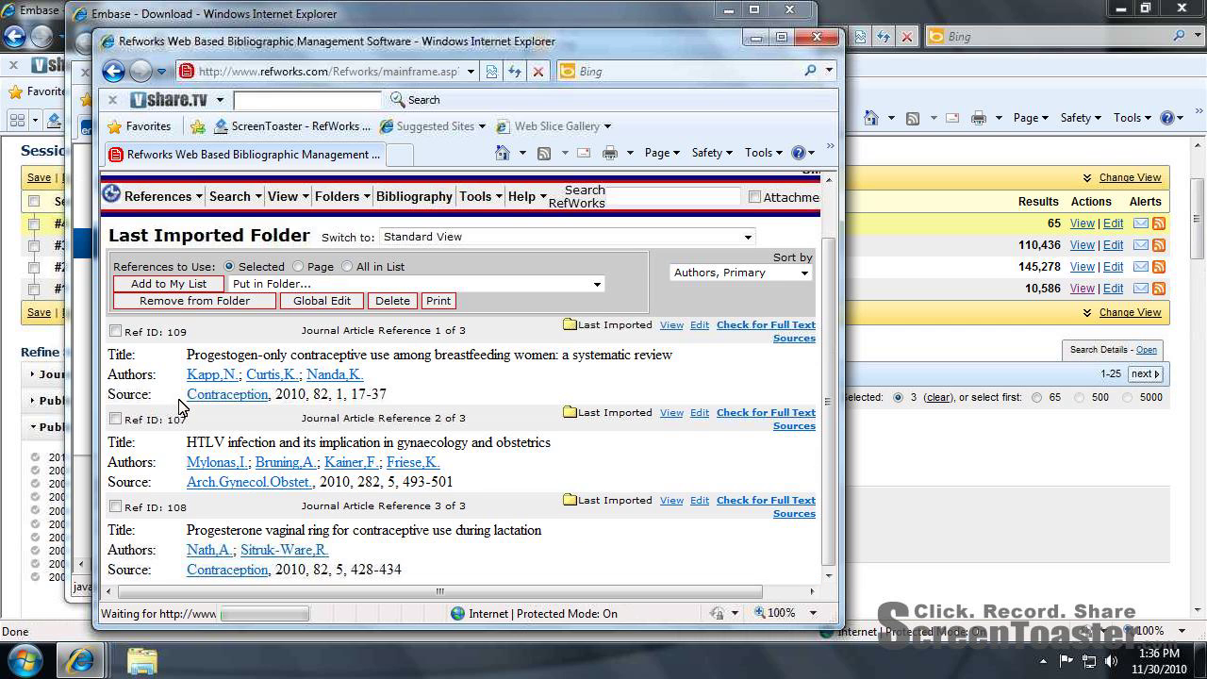
click(115, 330)
click(115, 418)
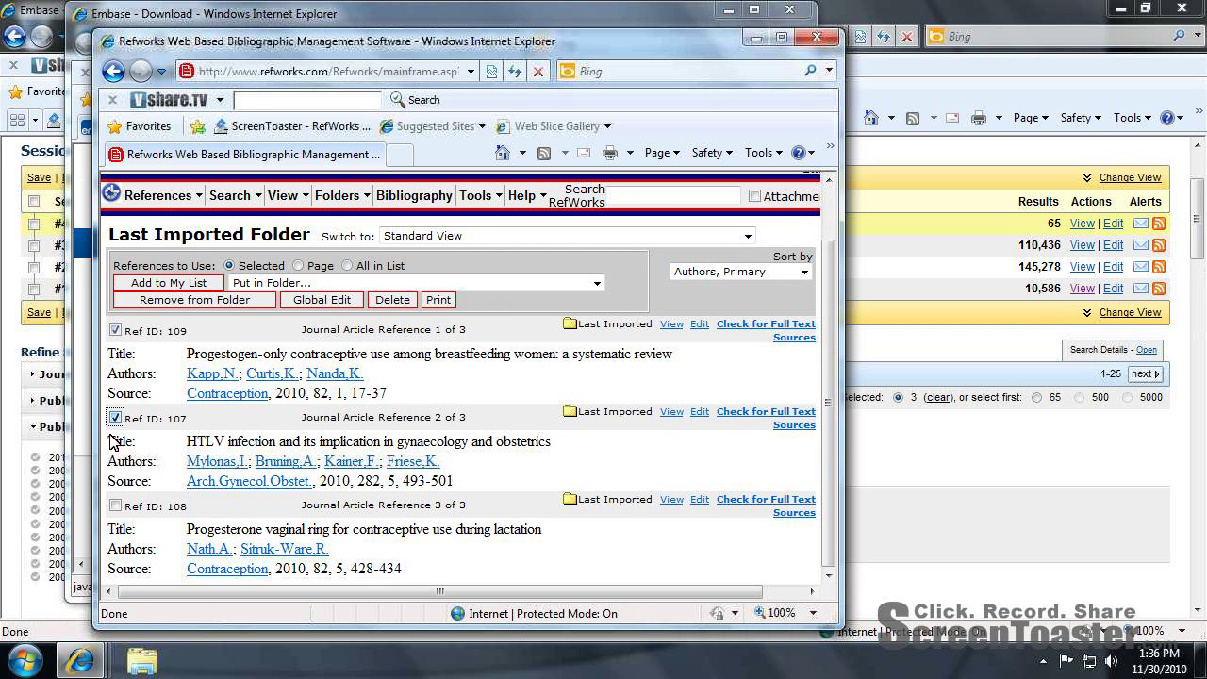
click(115, 506)
click(509, 286)
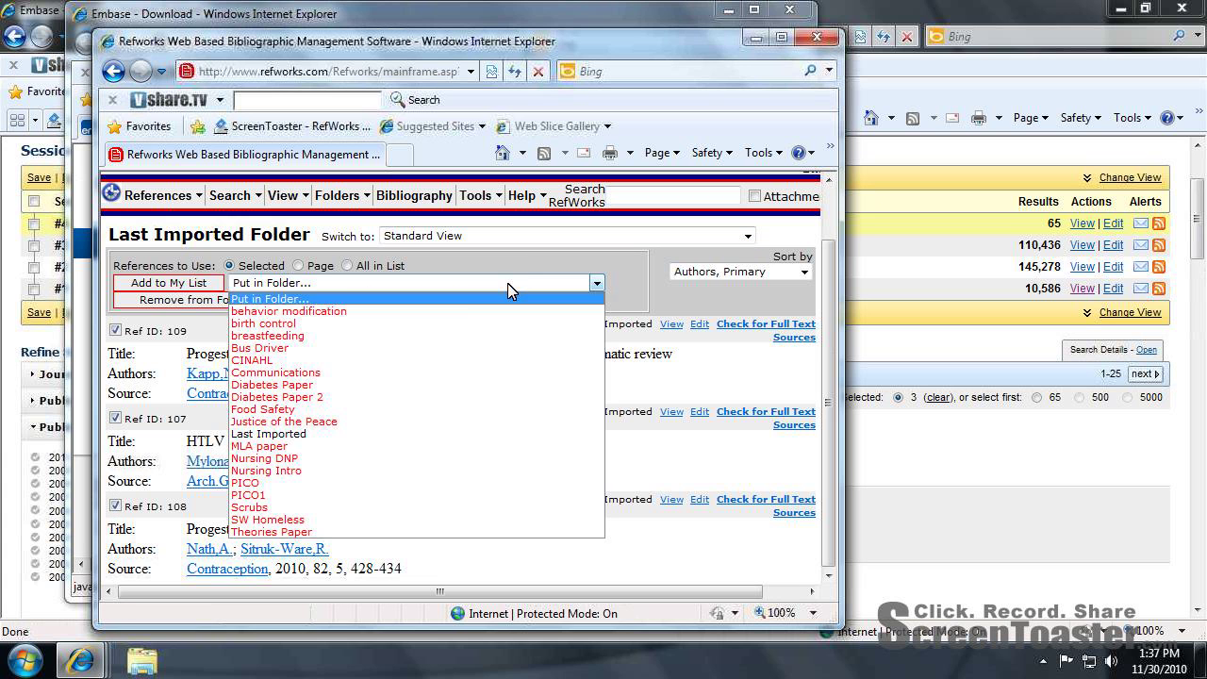
click(426, 336)
click(660, 391)
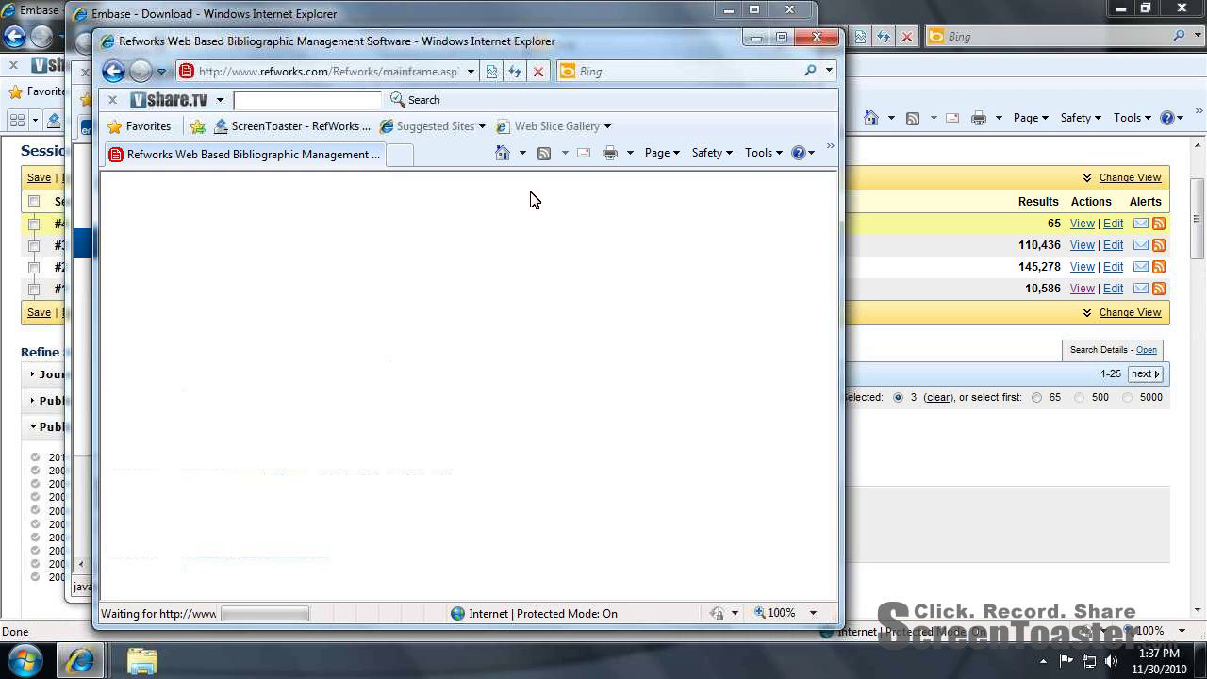
click(817, 37)
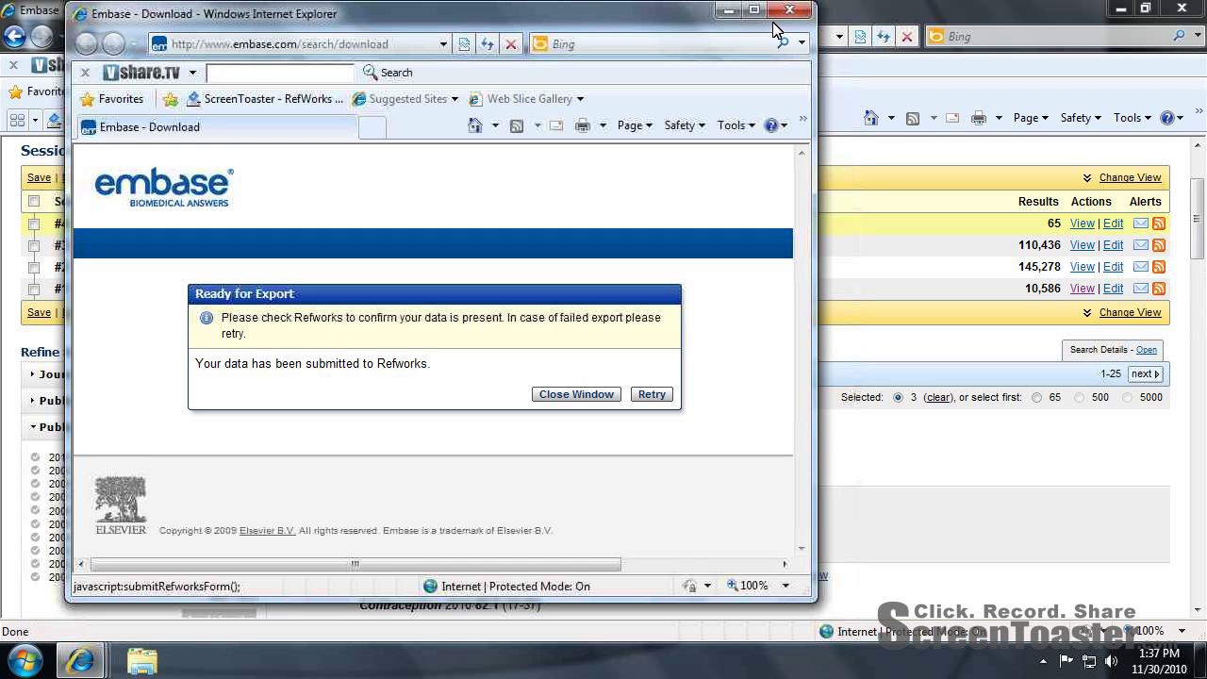